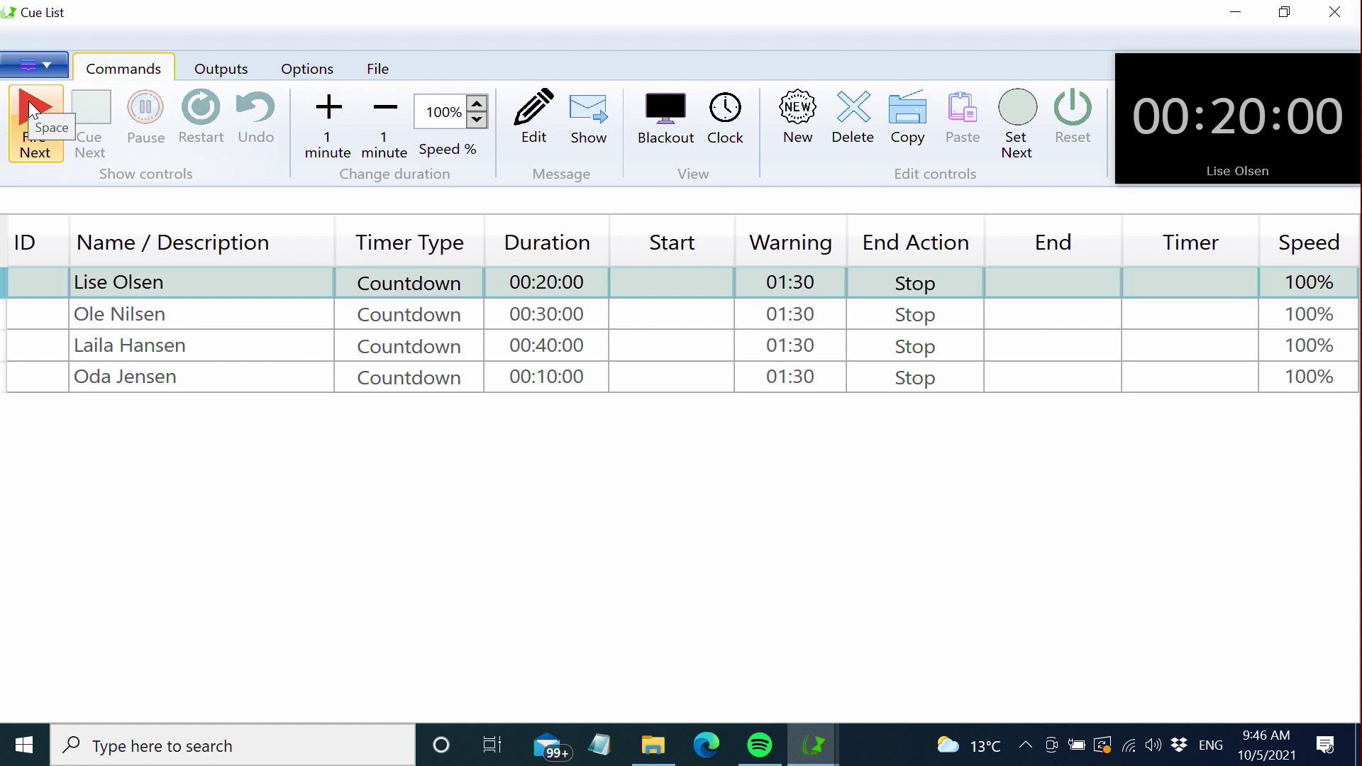
Start the countdowns of the first two cues in turn, cueing the next entry after each one.
{"action": "left_click", "coordinate": [29, 110]}
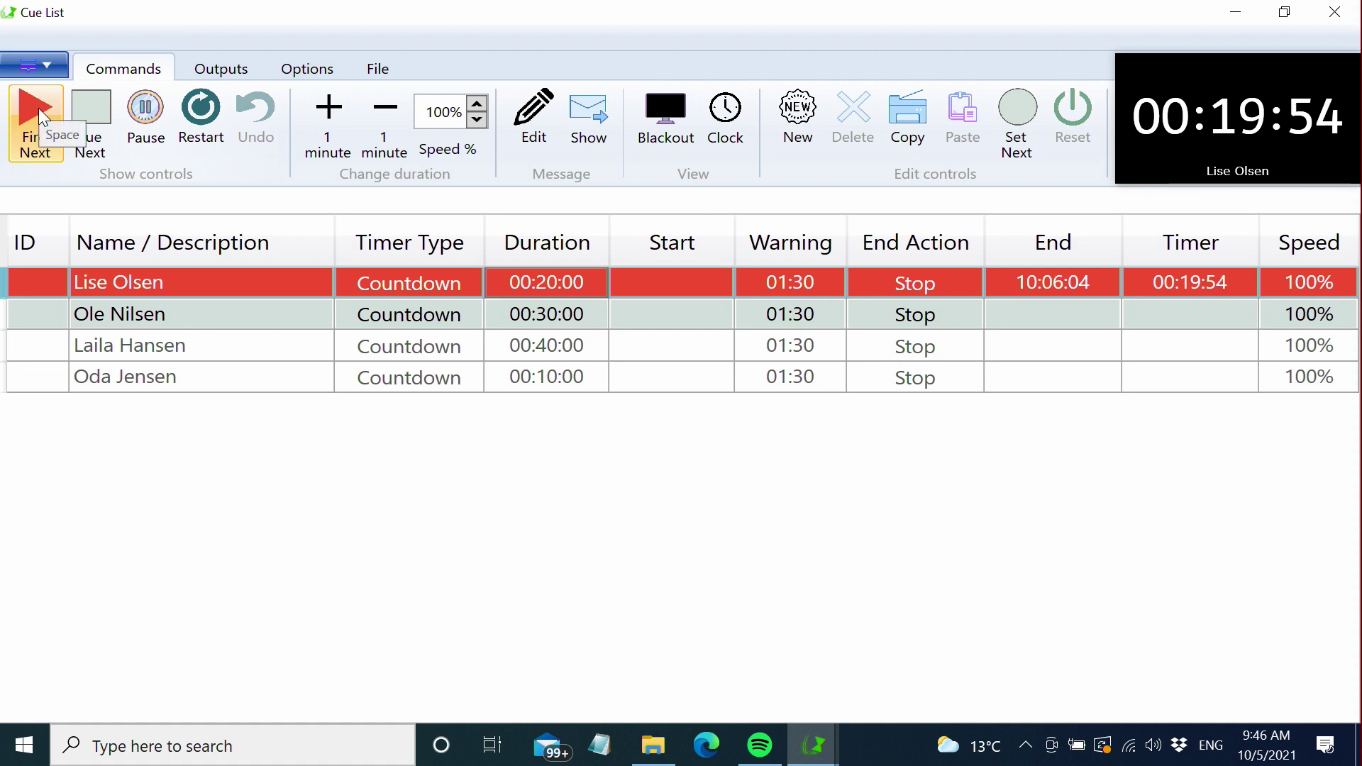
{"action": "left_click", "coordinate": [88, 108]}
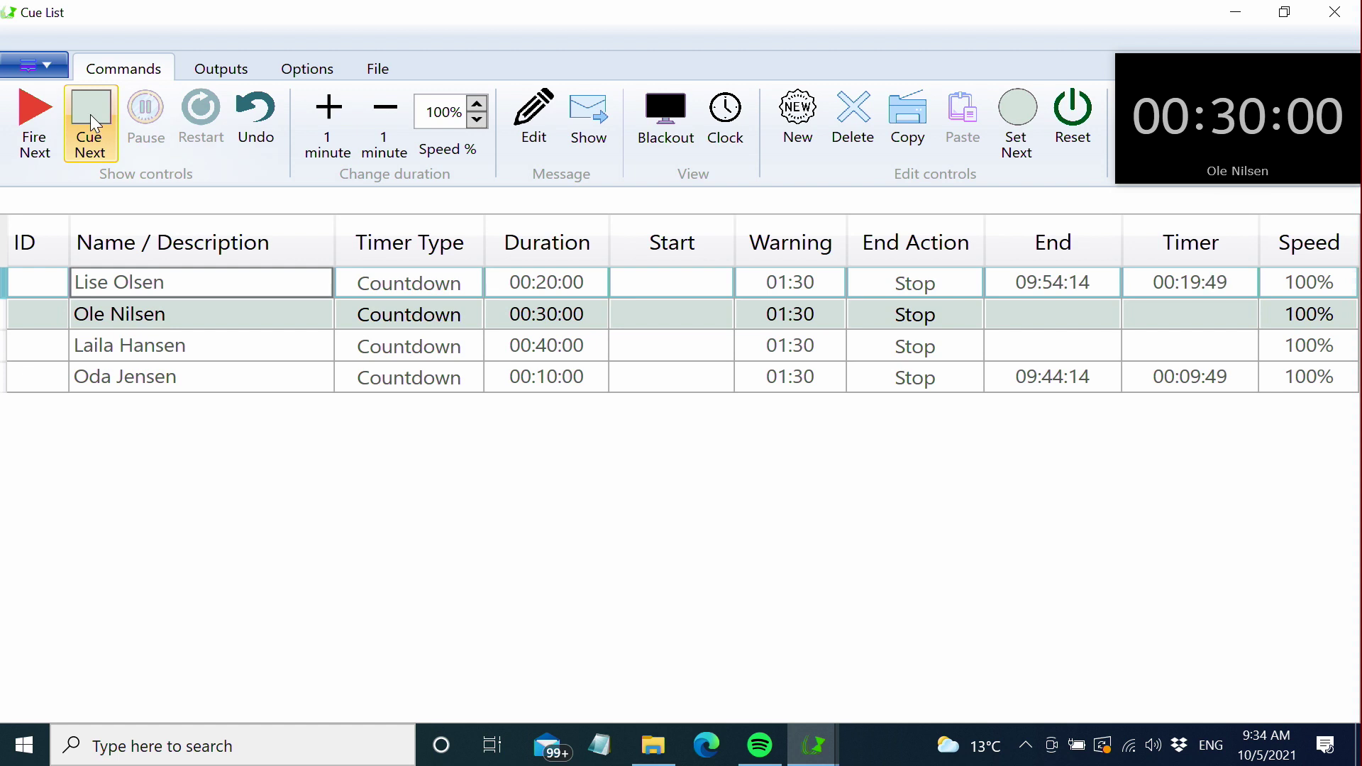
{"action": "left_click", "coordinate": [98, 117]}
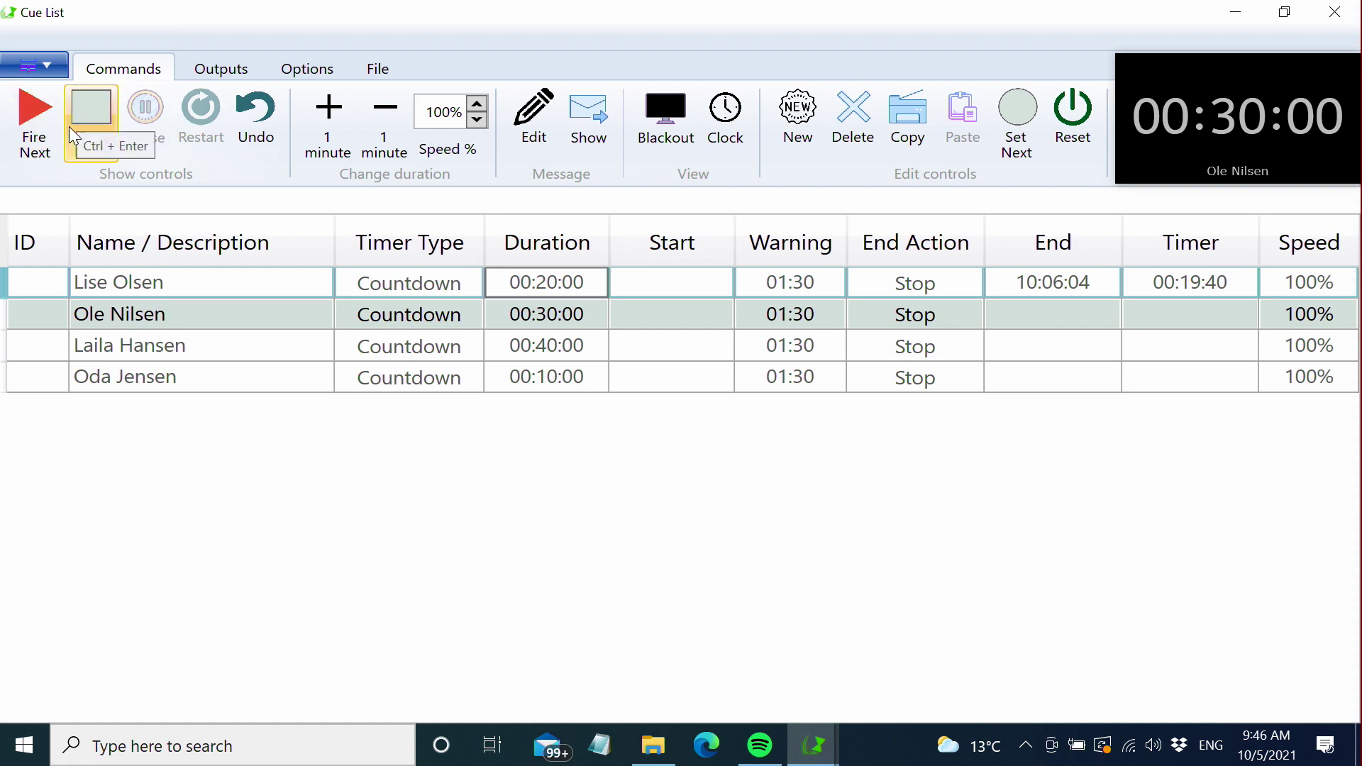
{"action": "left_click", "coordinate": [32, 114]}
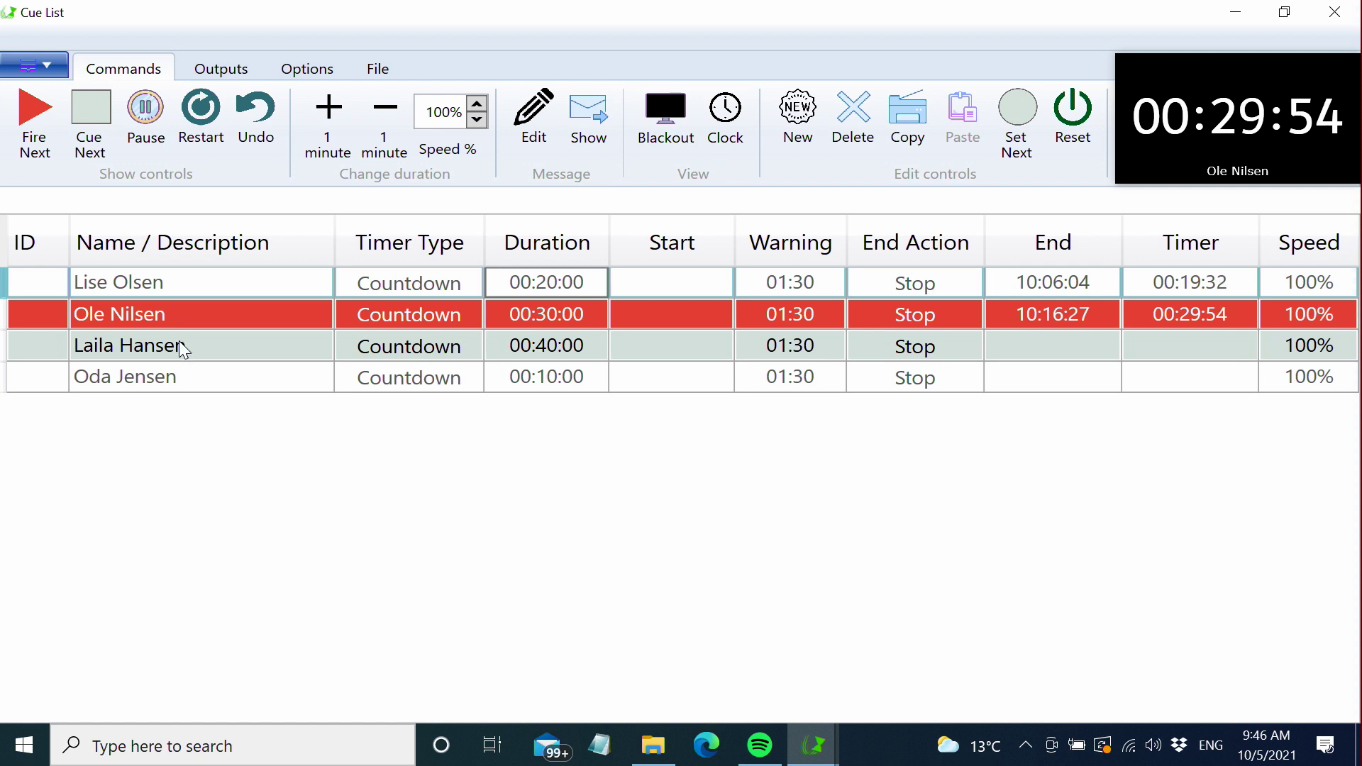
{"action": "left_click", "coordinate": [89, 114]}
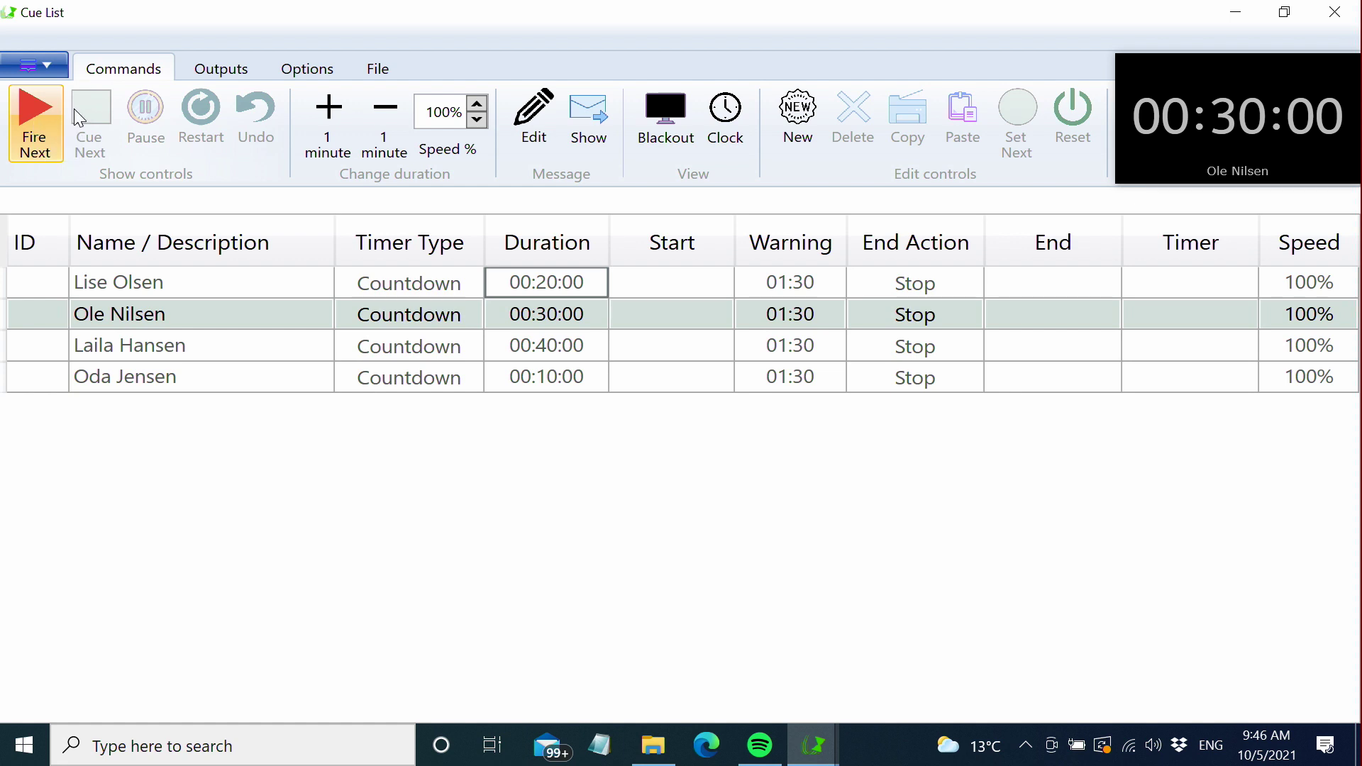
Turn on Single Mode, then fire the second cue, stop it with Cue Next and fire it again.
{"action": "left_click", "coordinate": [312, 68]}
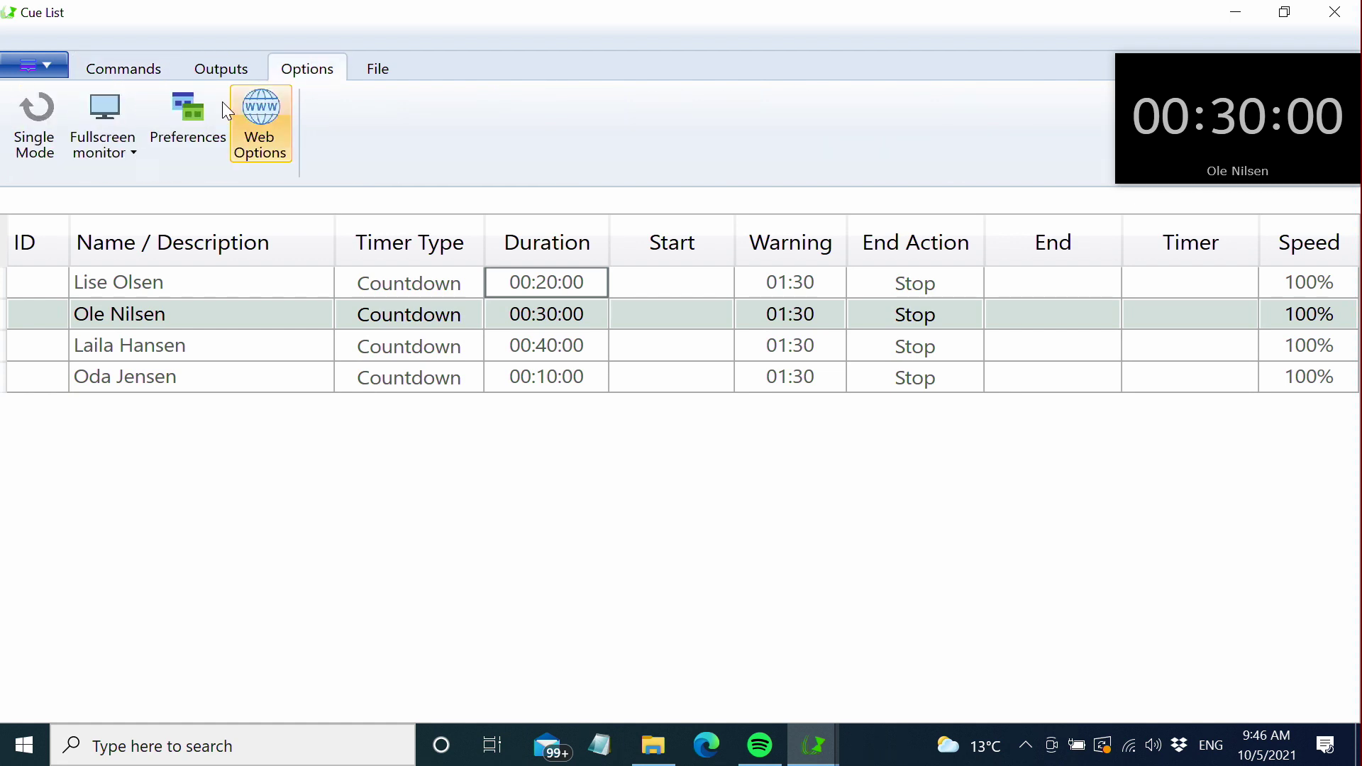
{"action": "left_click", "coordinate": [142, 71]}
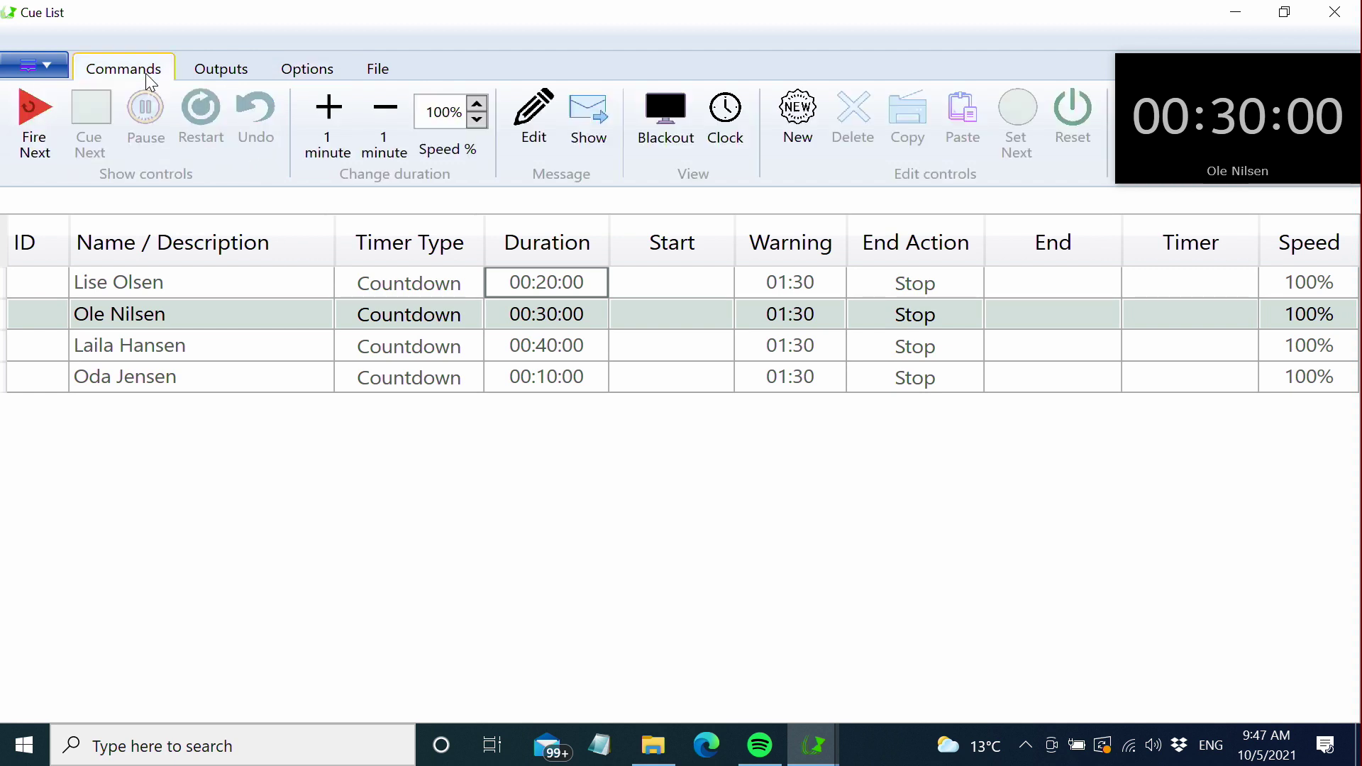
{"action": "left_click", "coordinate": [33, 124]}
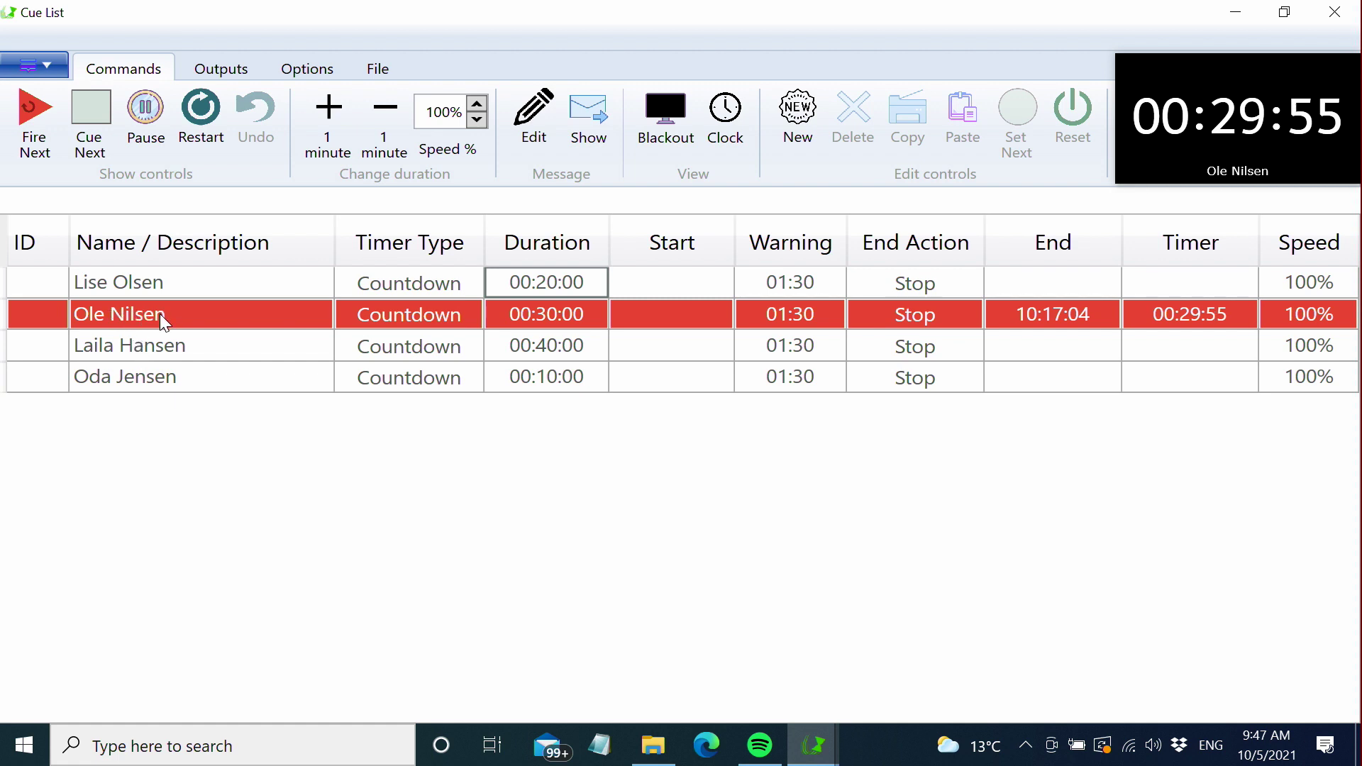
{"action": "left_click", "coordinate": [91, 108]}
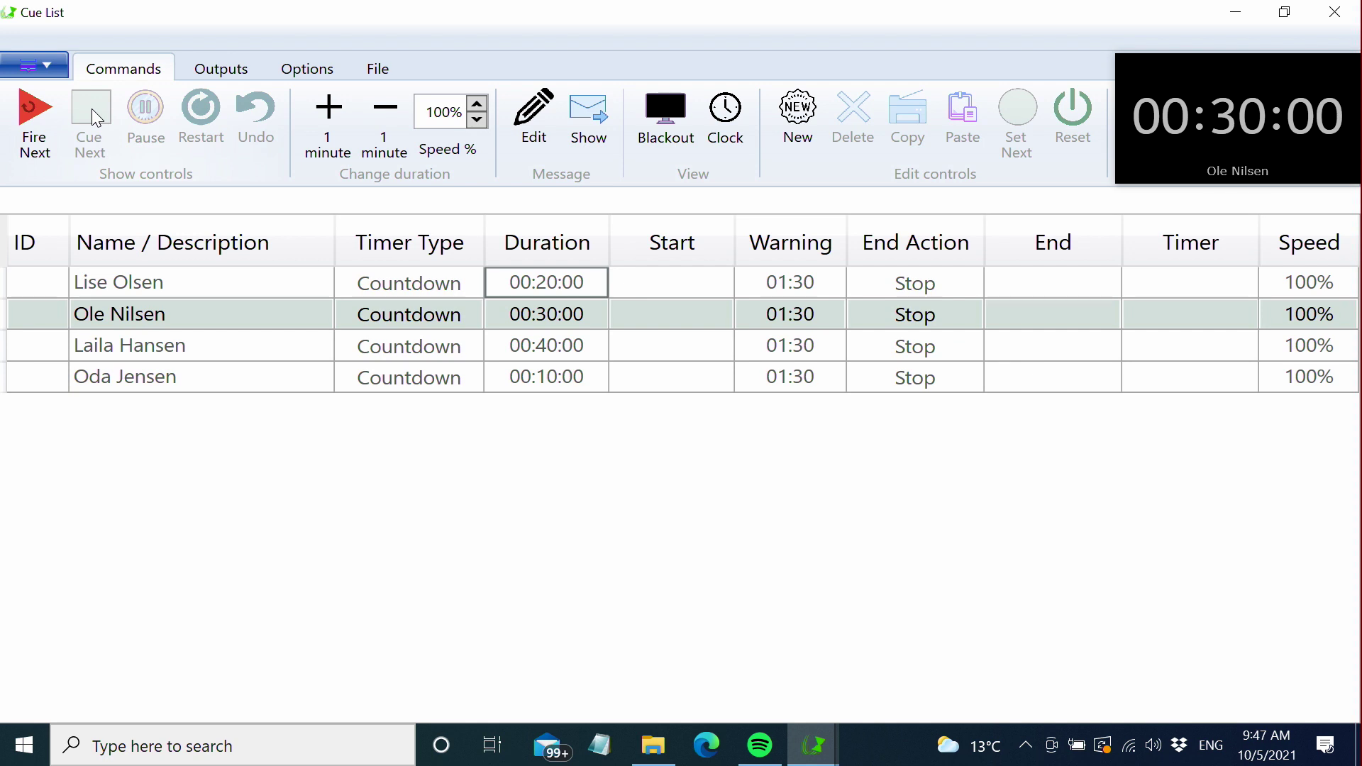
{"action": "left_click", "coordinate": [41, 114]}
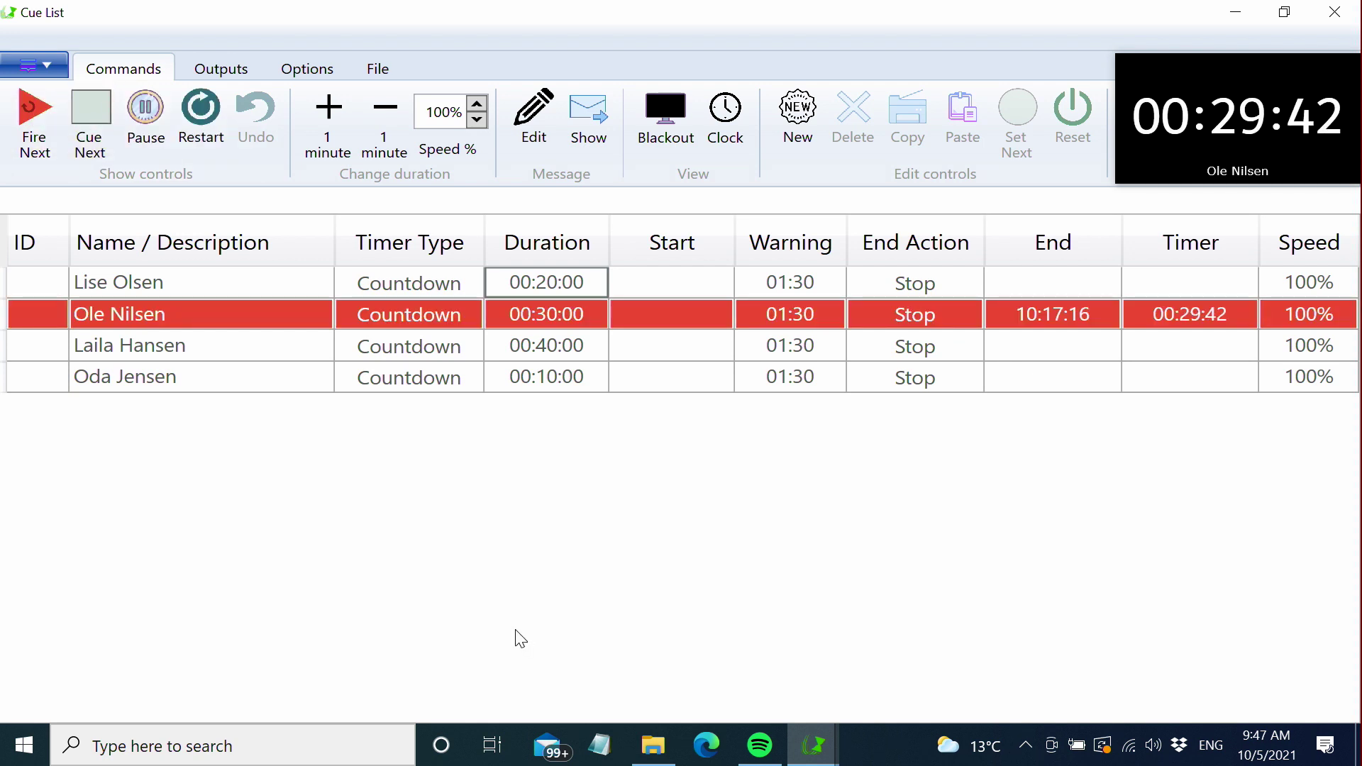
Turn off Single Mode while the second cue is running, then cue the next entry.
{"action": "left_click", "coordinate": [307, 68]}
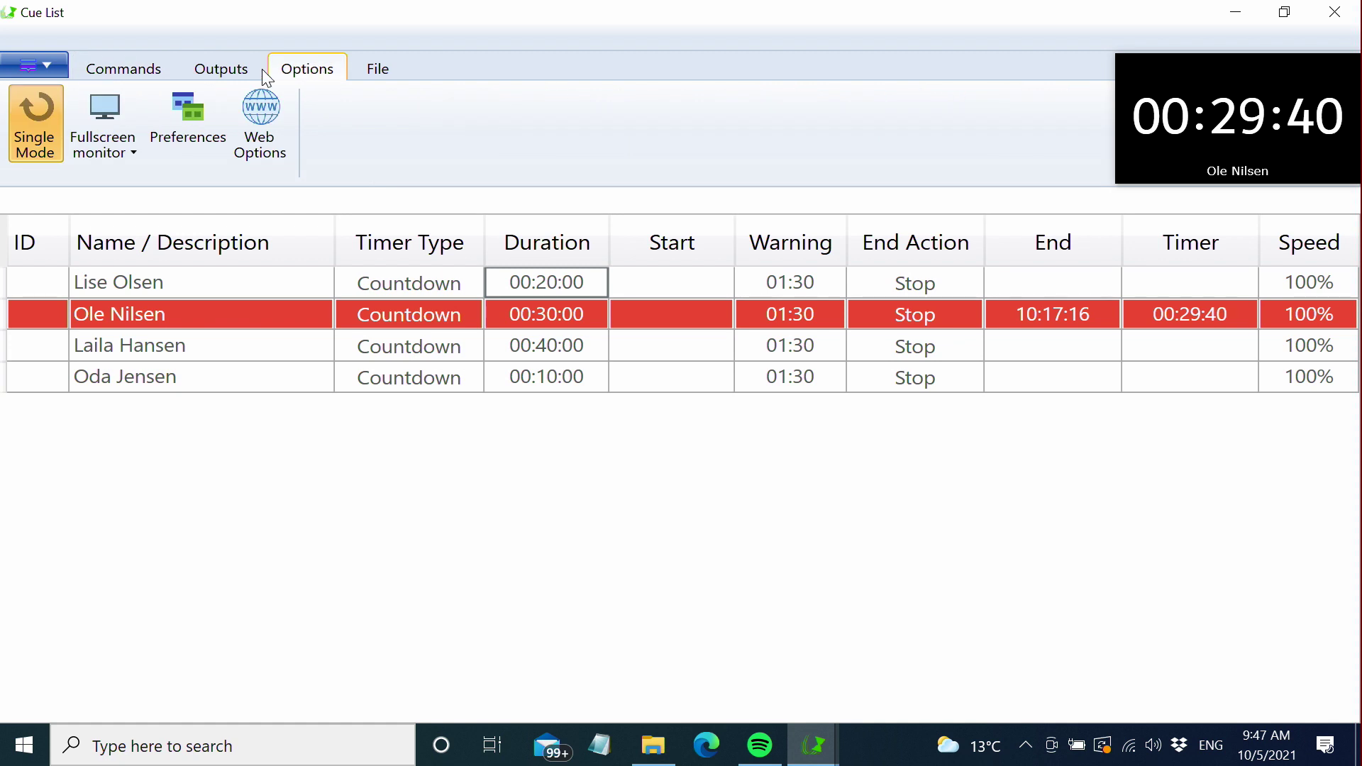
{"action": "left_click", "coordinate": [36, 117]}
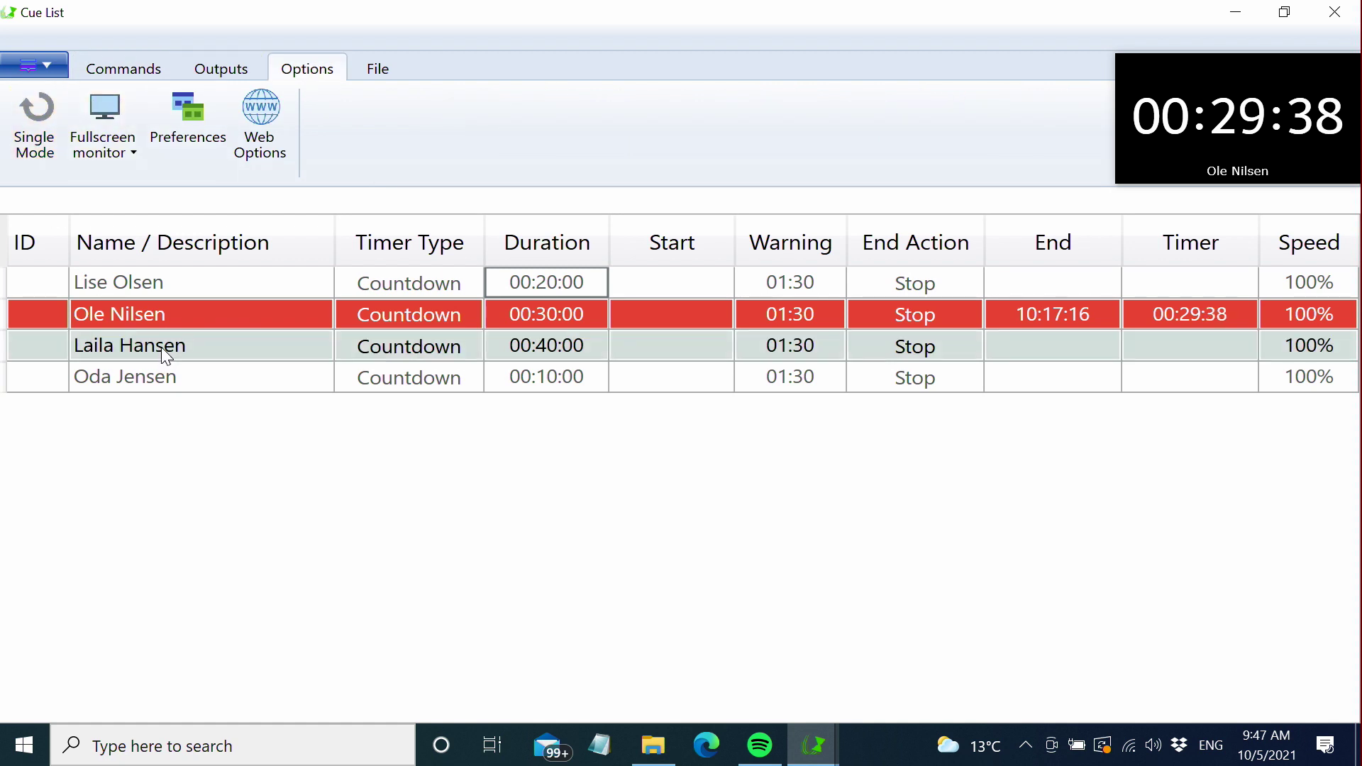
{"action": "left_click", "coordinate": [142, 76]}
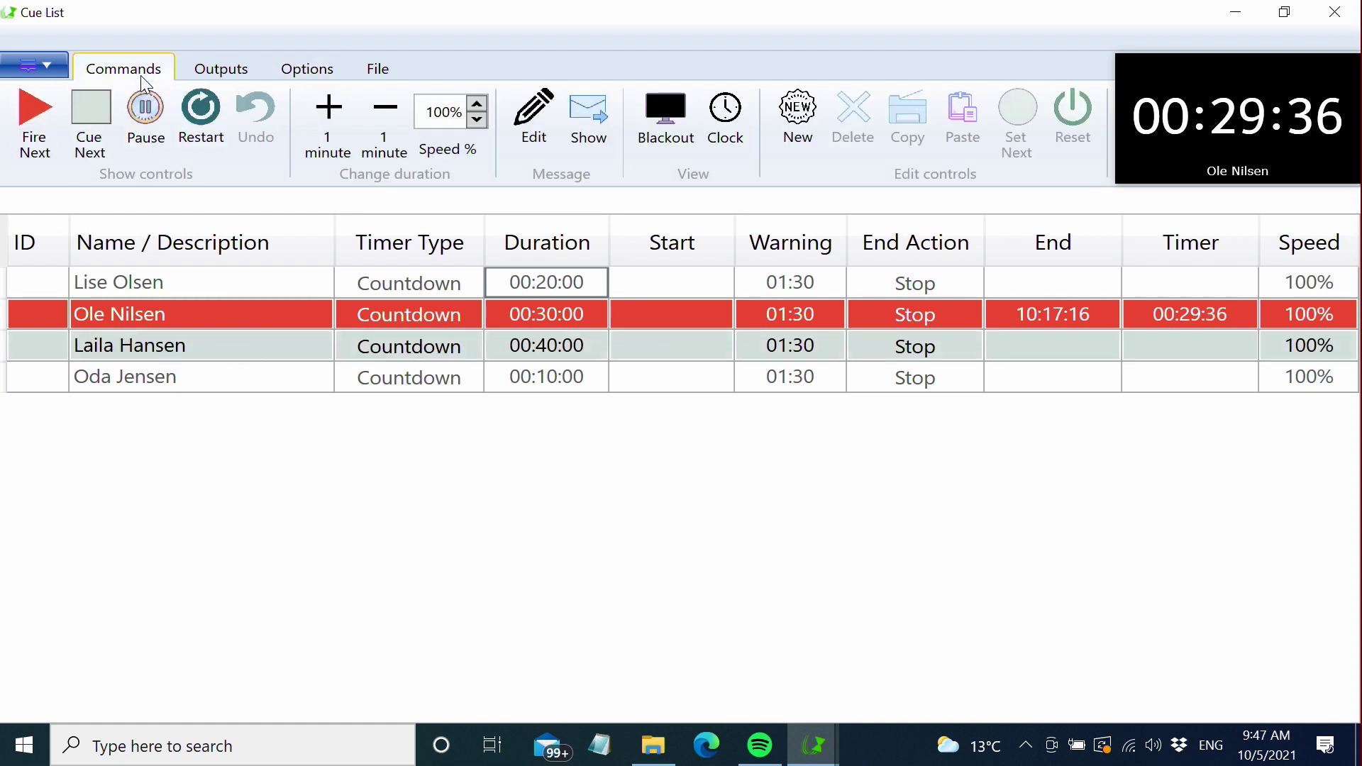
{"action": "left_click", "coordinate": [88, 118]}
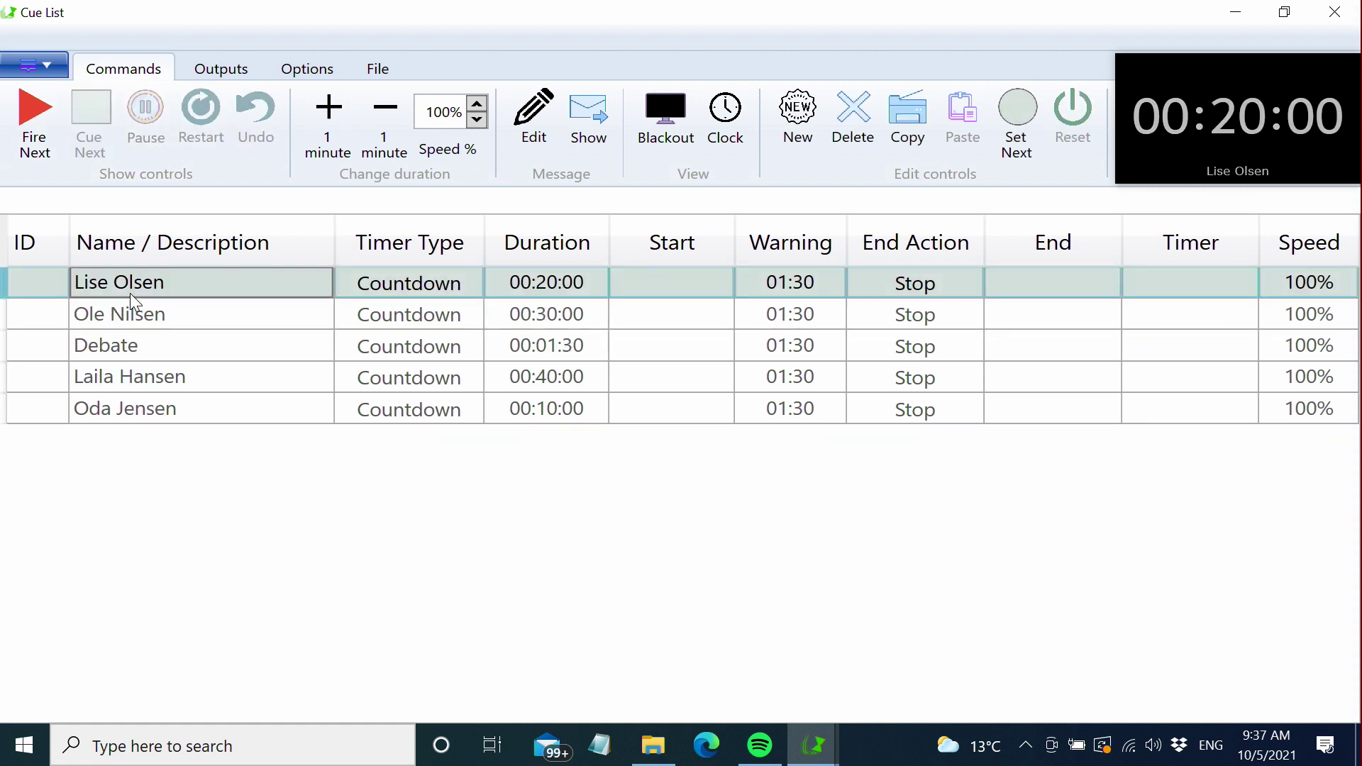
Start the first cue's 20-minute countdown, pause it and resume it.
{"action": "left_click", "coordinate": [37, 136]}
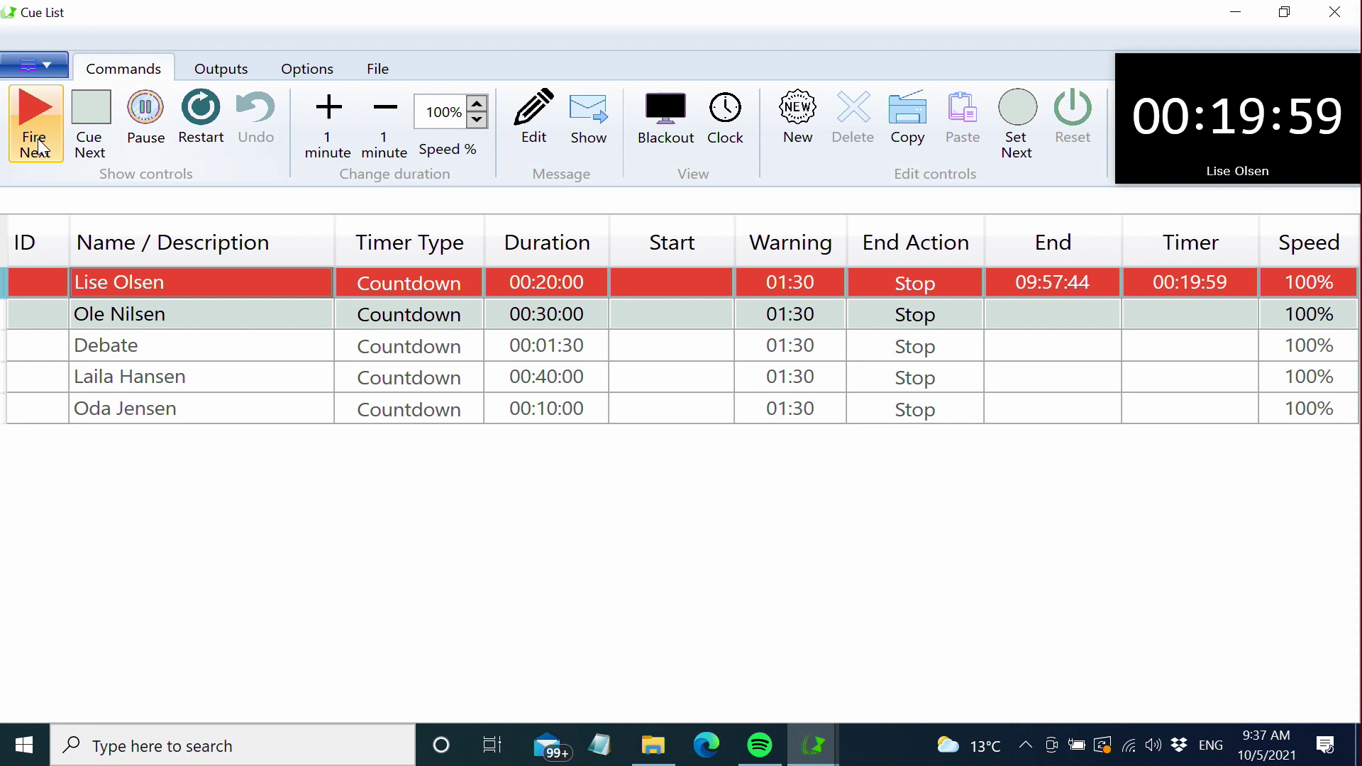
{"action": "left_click", "coordinate": [156, 120]}
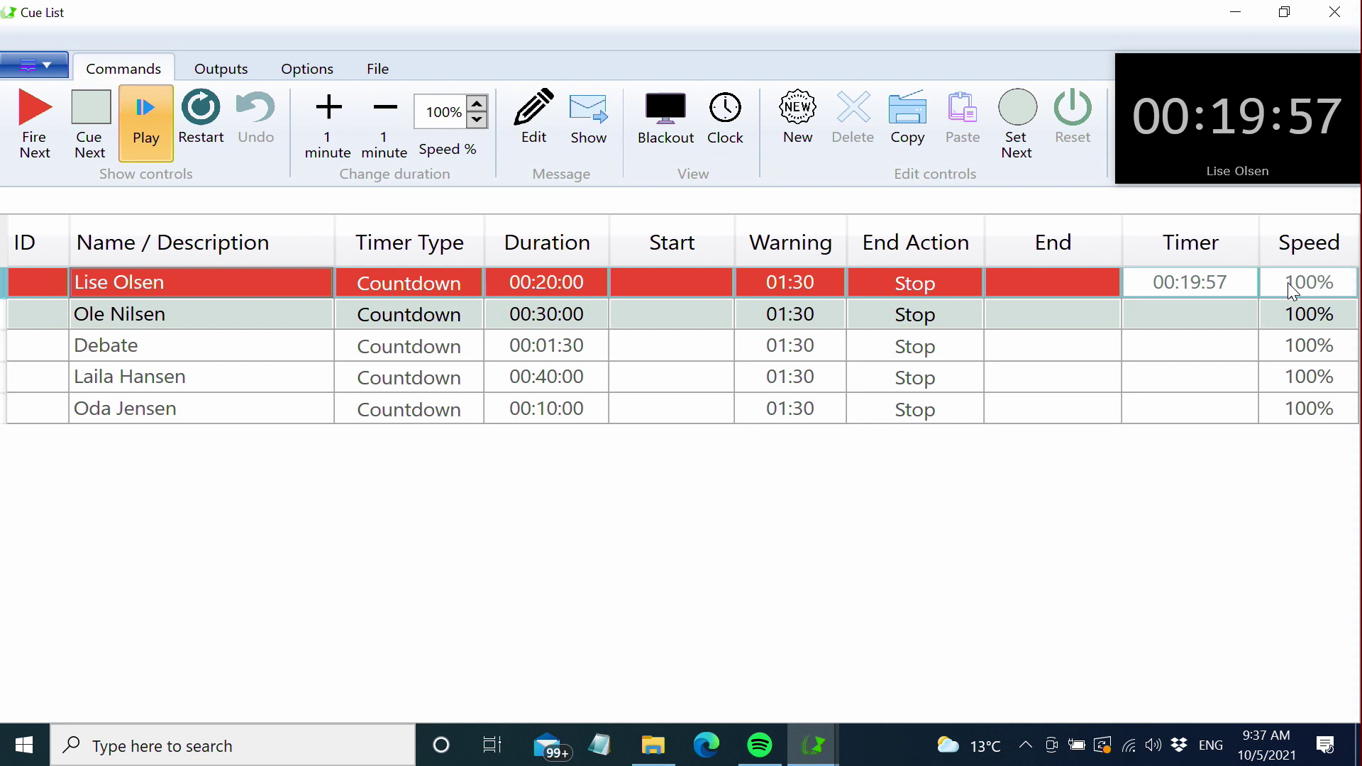
{"action": "left_click", "coordinate": [146, 126]}
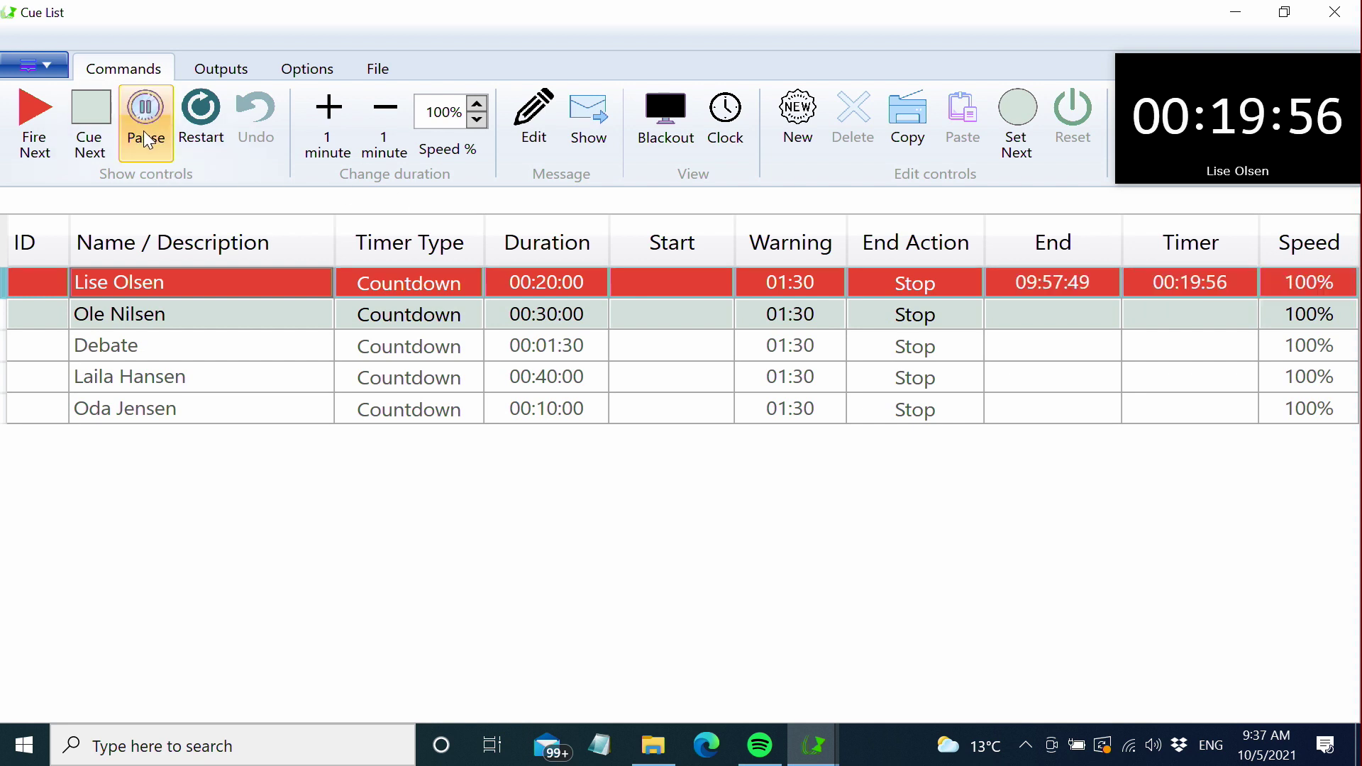
Restart the first cue's running countdown from its full duration three times.
{"action": "left_click", "coordinate": [216, 115]}
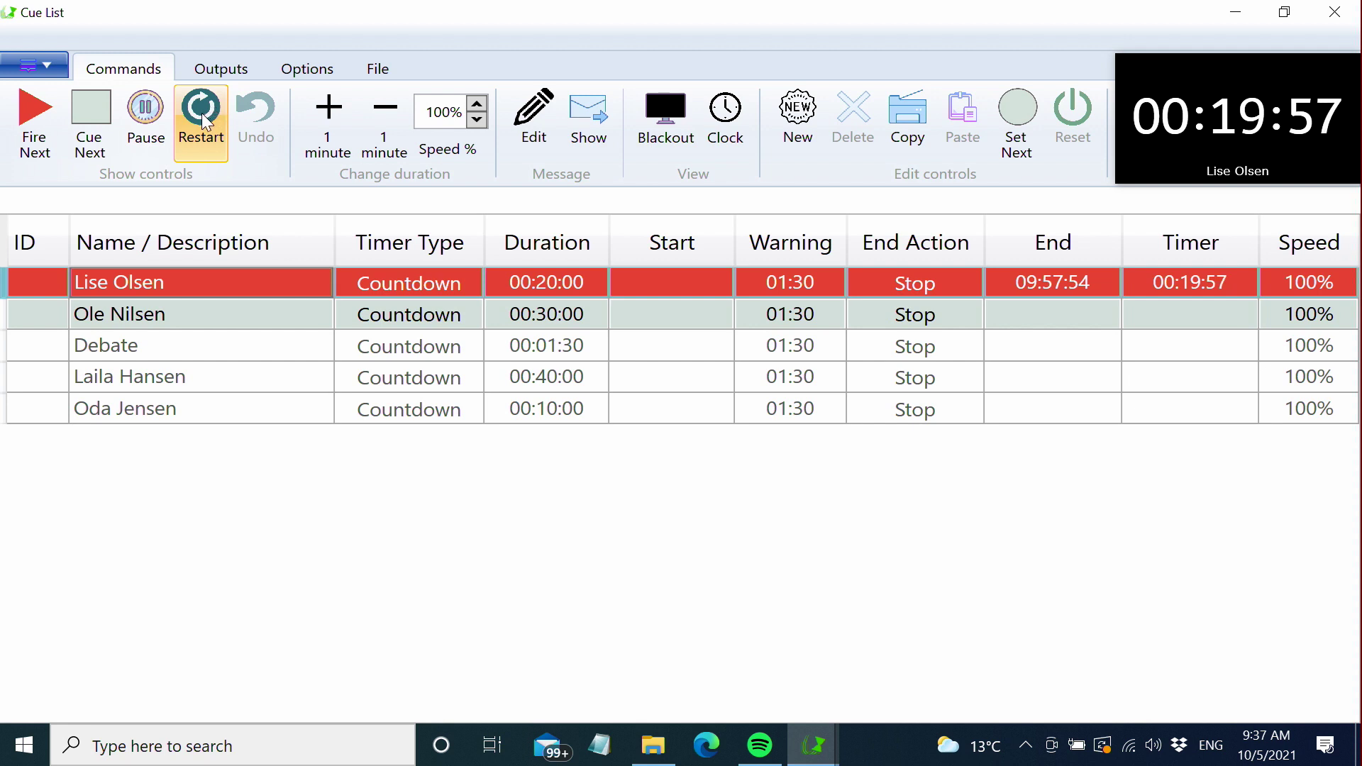
{"action": "left_click", "coordinate": [204, 122]}
{"action": "left_click", "coordinate": [204, 122]}
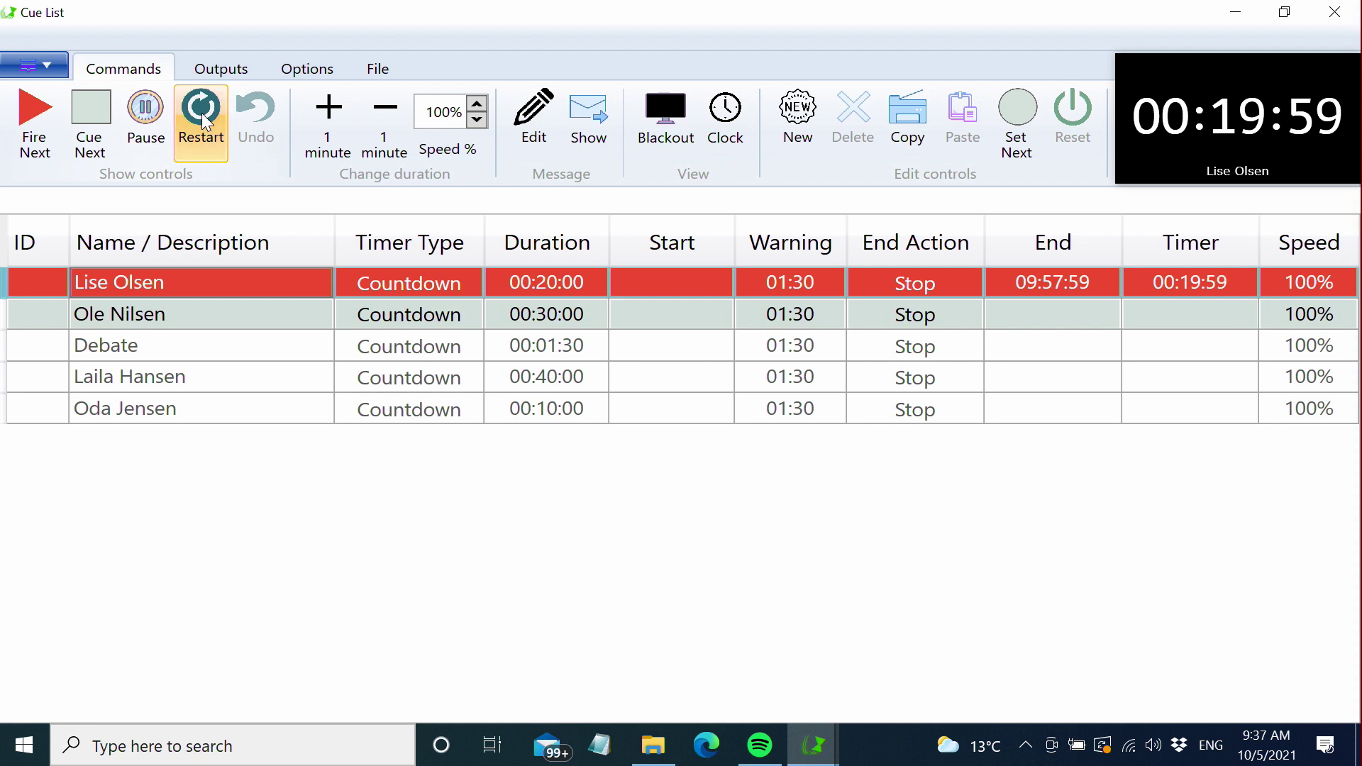
Stop the running countdown by cueing the next entry, then start and restart the first cue.
{"action": "left_click", "coordinate": [94, 108]}
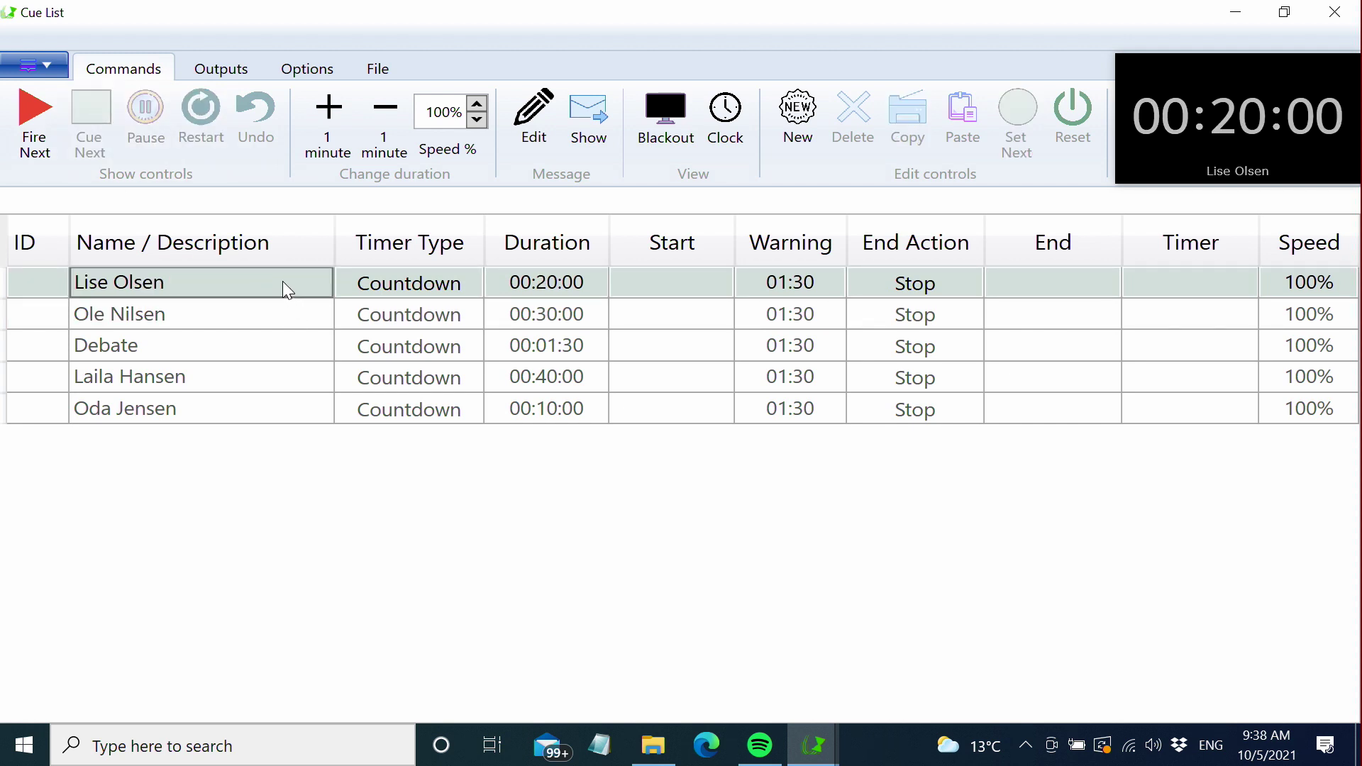
{"action": "left_click", "coordinate": [30, 115]}
{"action": "left_click", "coordinate": [206, 116]}
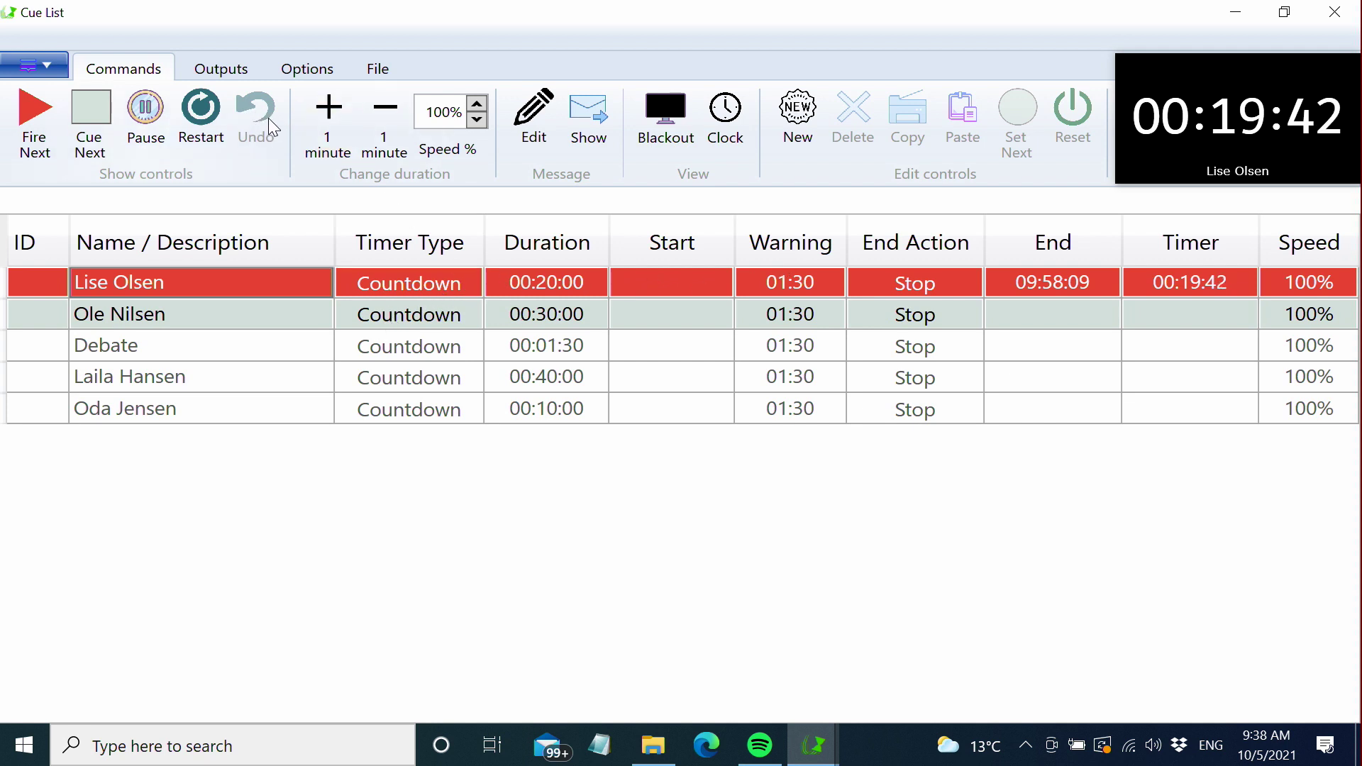
Fire the second cue and undo the change, then cue it without starting and undo that too.
{"action": "left_click", "coordinate": [43, 105]}
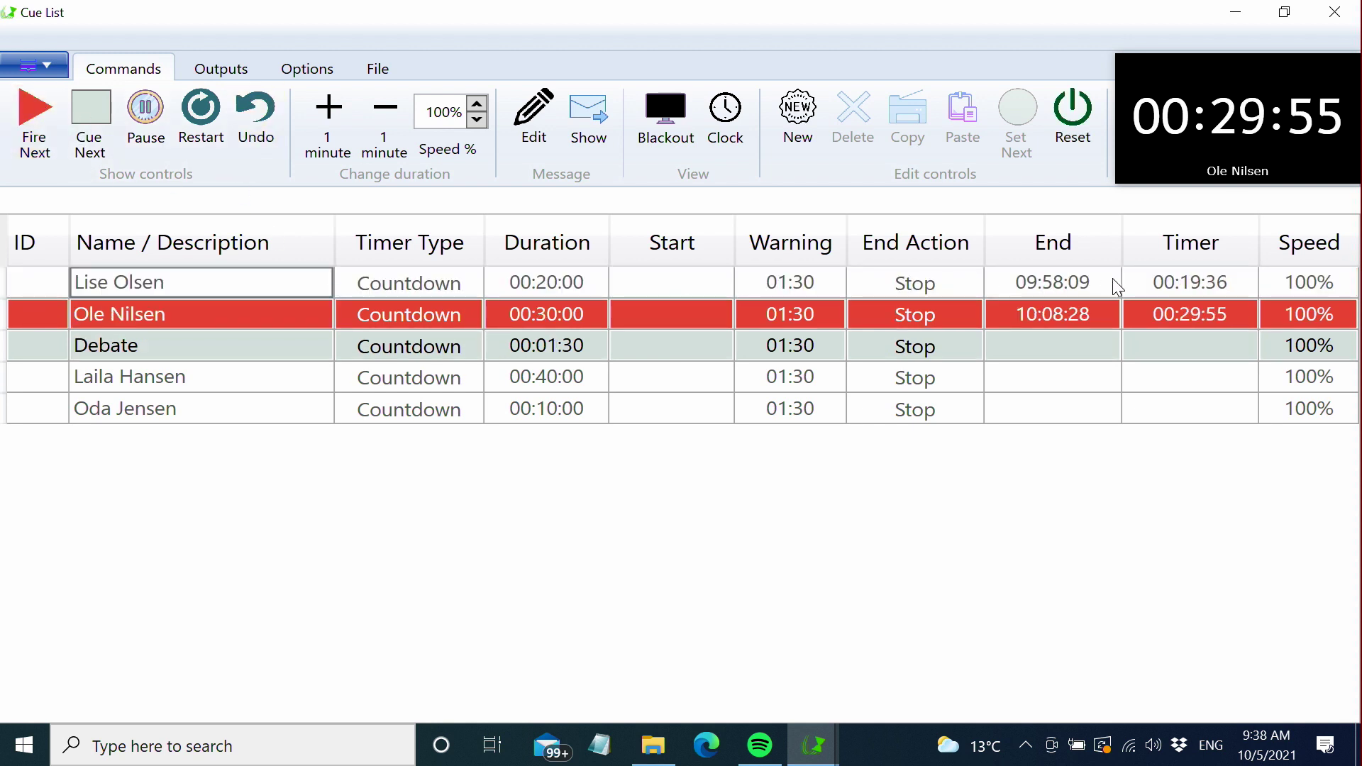
{"action": "left_click", "coordinate": [246, 112]}
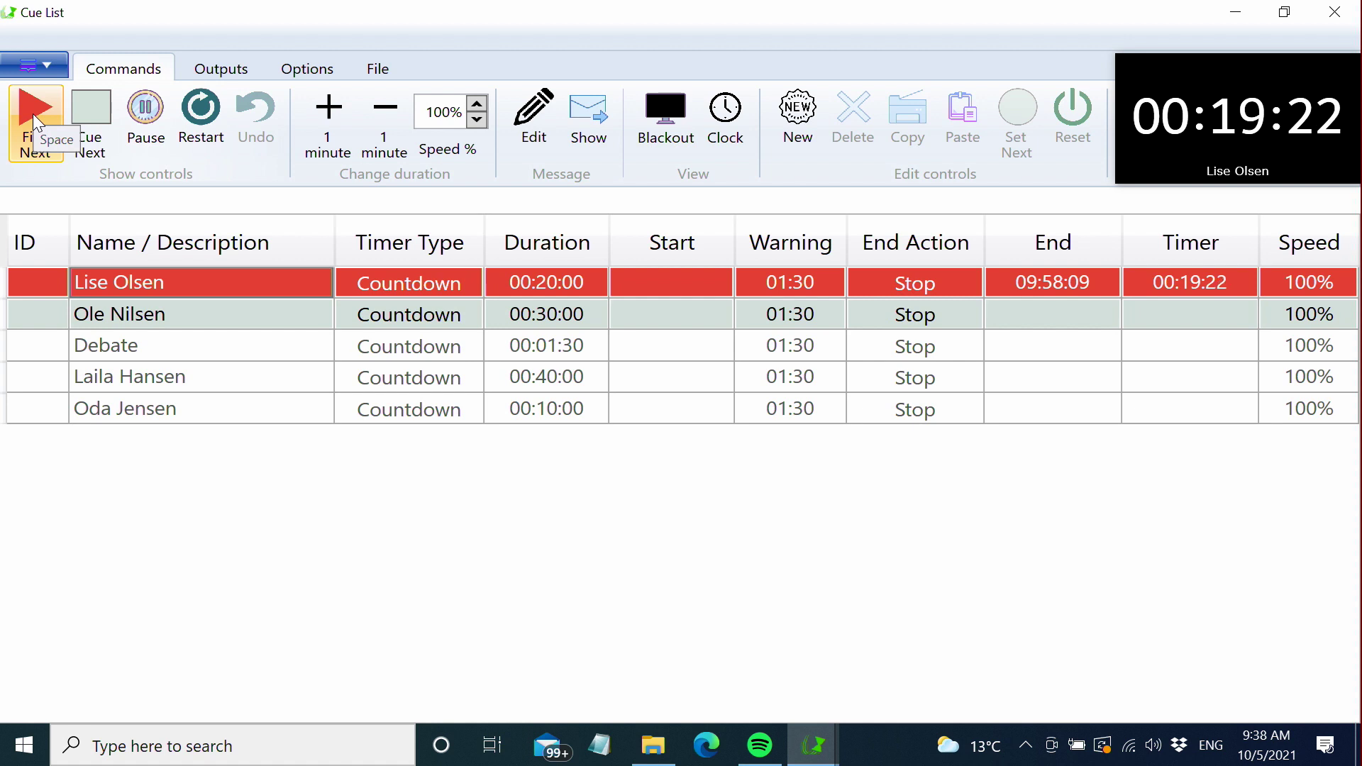
{"action": "left_click", "coordinate": [99, 104]}
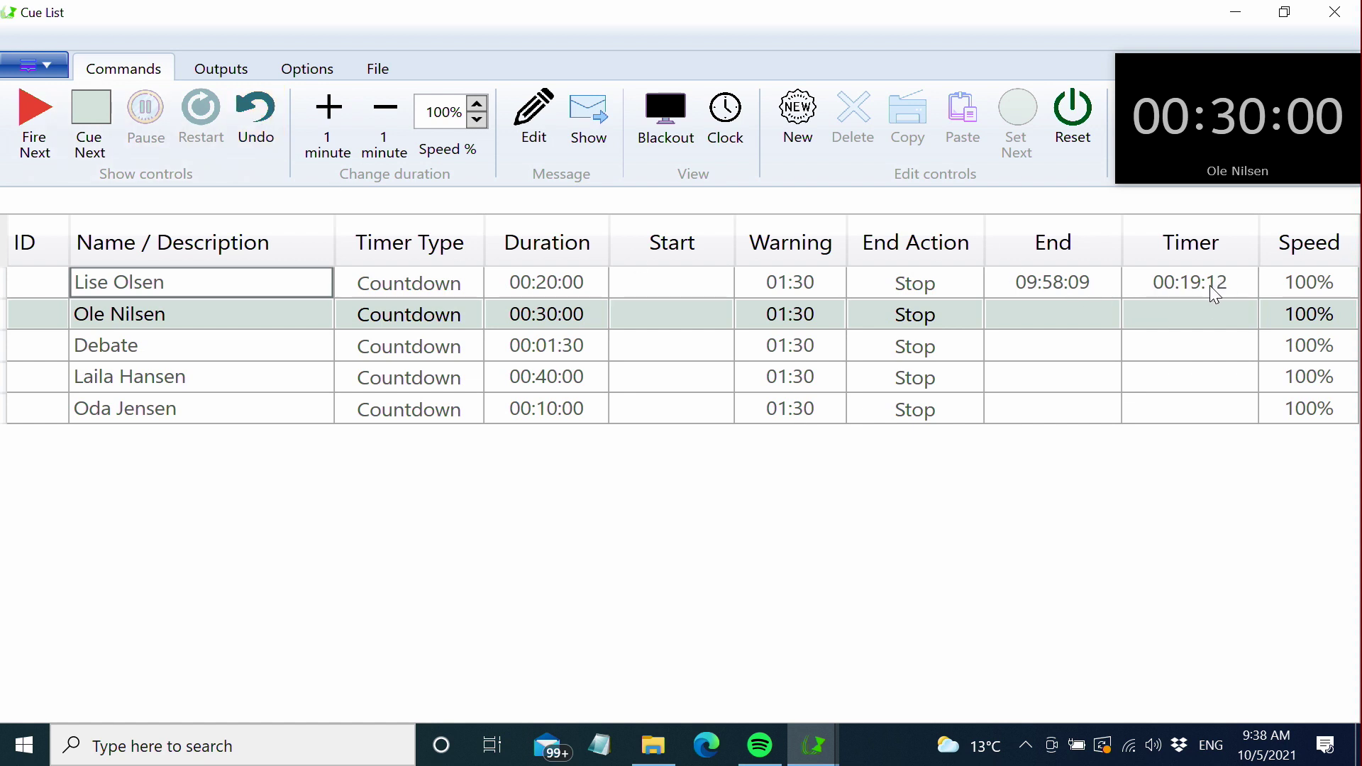
{"action": "left_click", "coordinate": [249, 119]}
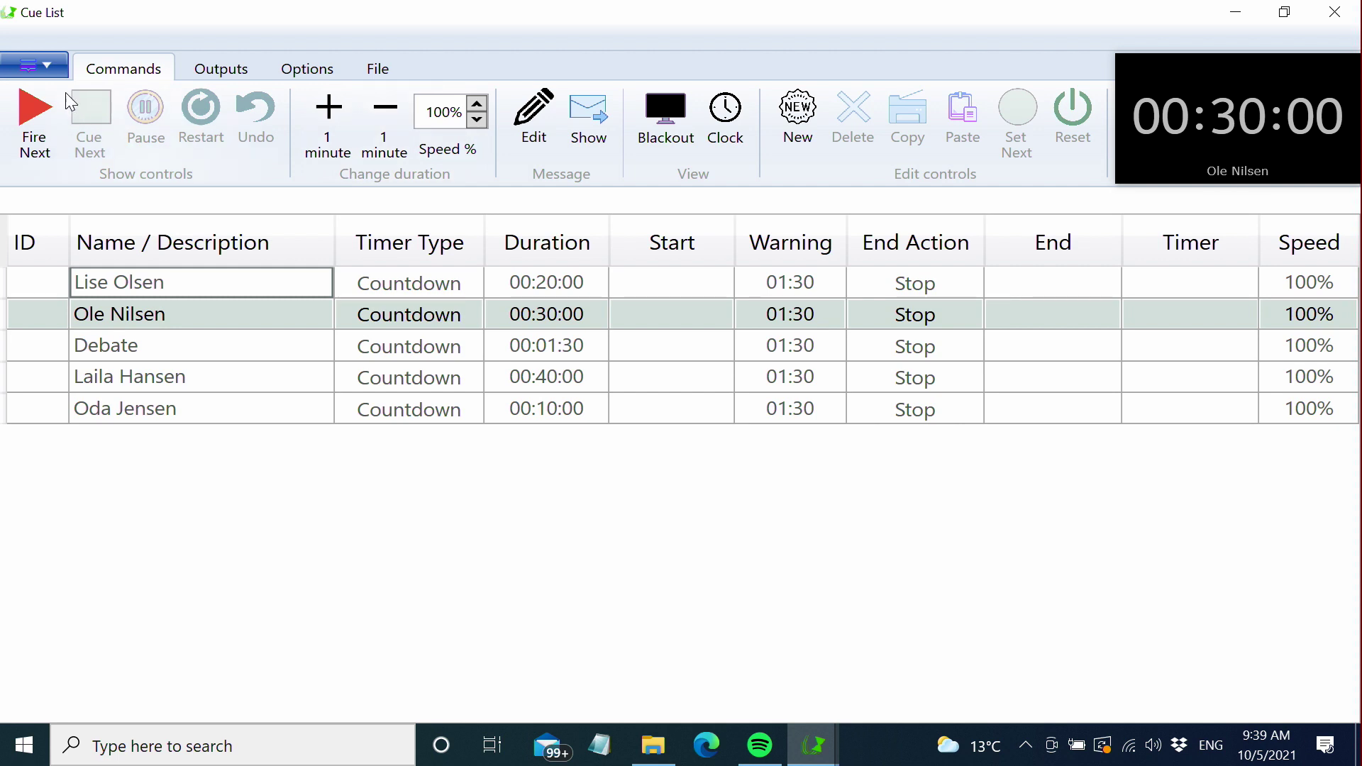
Start the second cue's countdown, add one minute to its duration and subtract one minute again.
{"action": "left_click", "coordinate": [22, 117]}
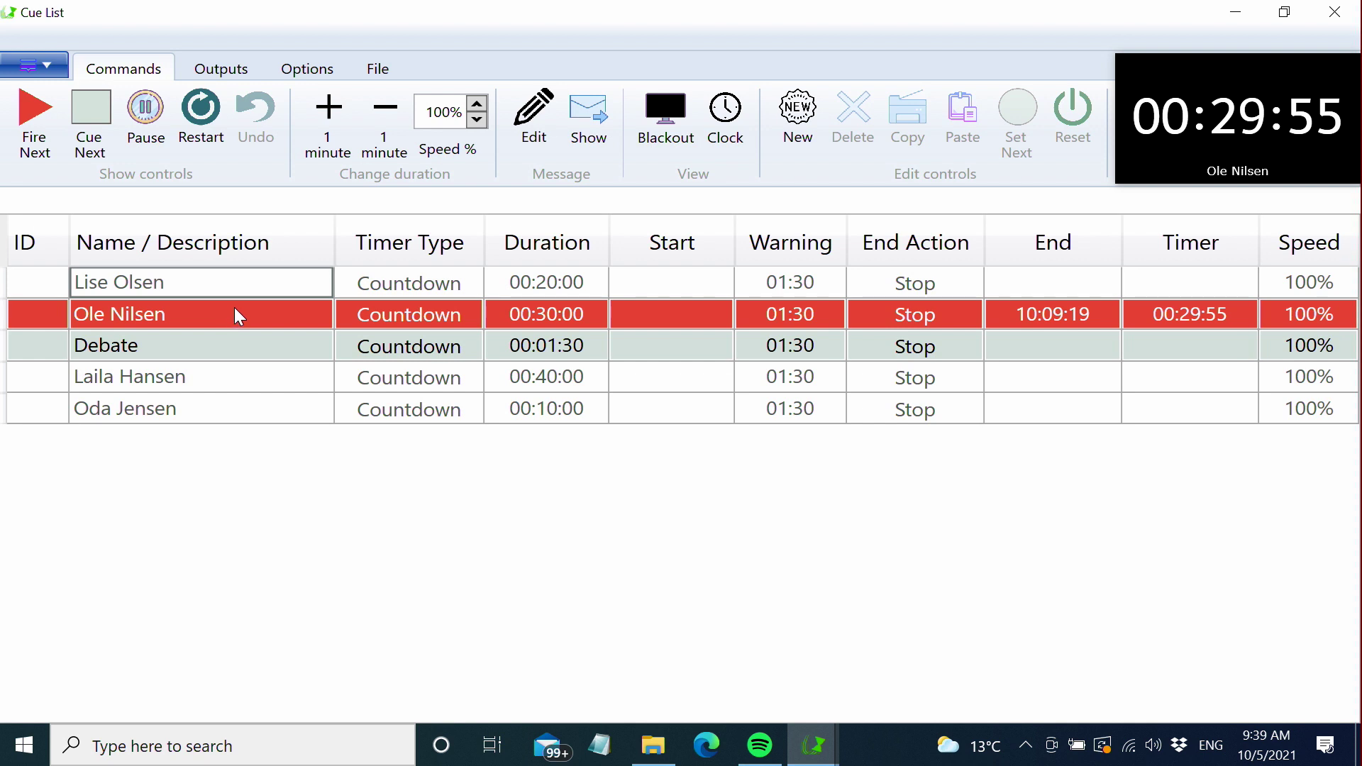
{"action": "left_click", "coordinate": [326, 120]}
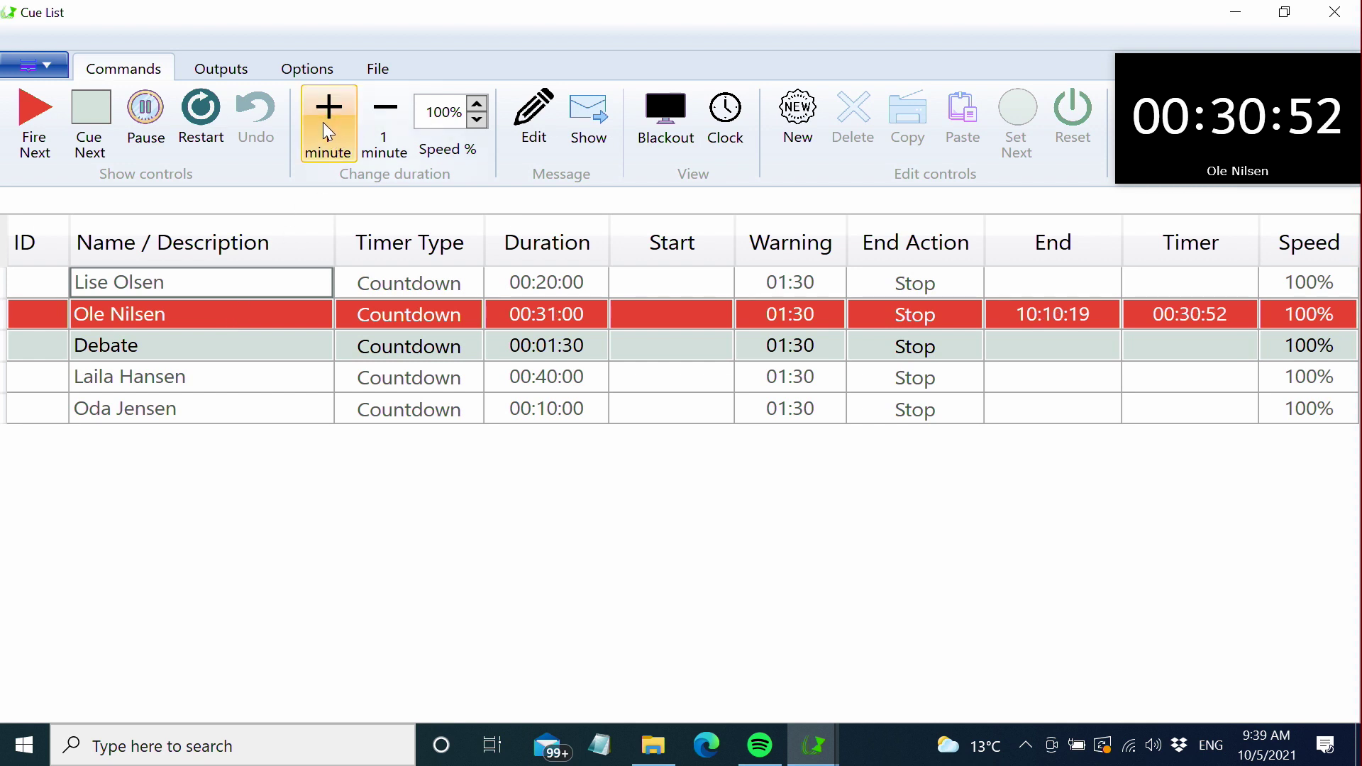
{"action": "left_click", "coordinate": [382, 123]}
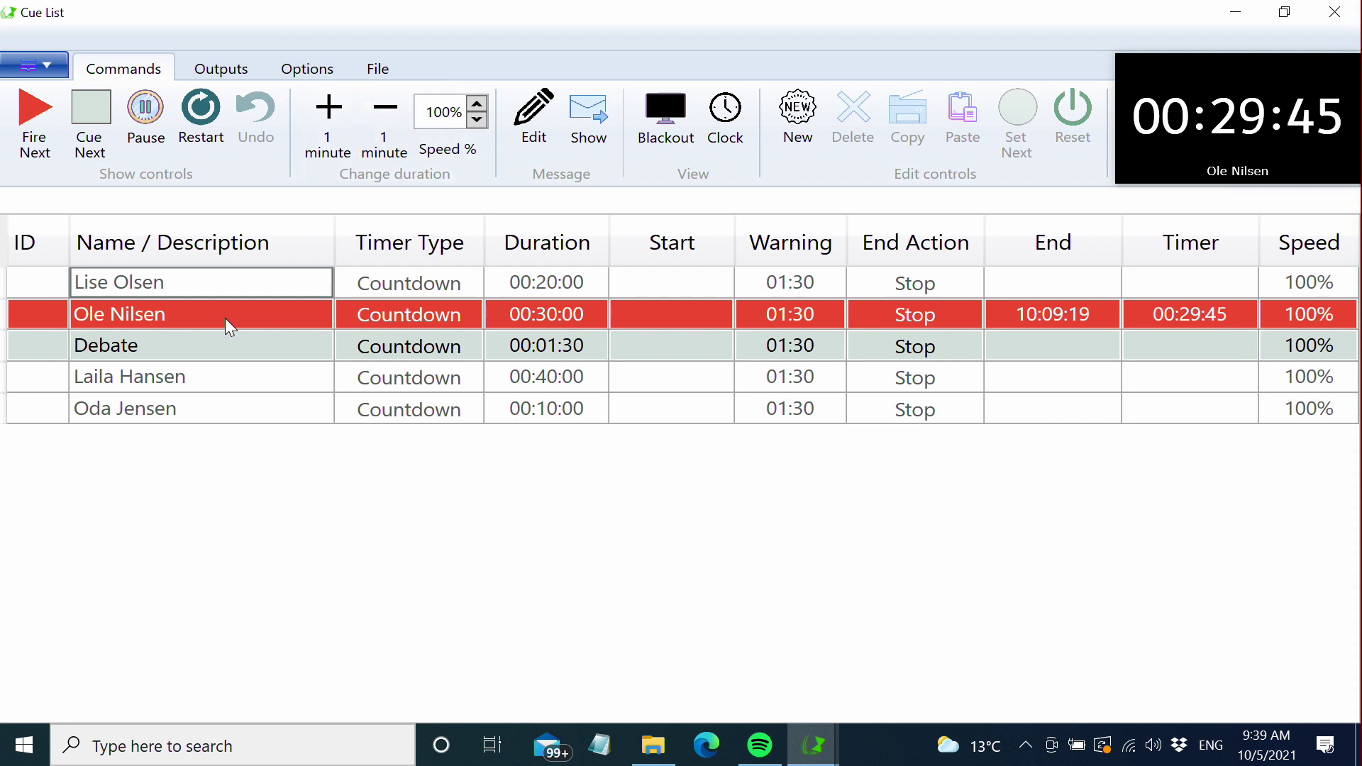
Set the running second cue's duration to 00:31:00 directly in the cue list.
{"action": "left_click", "coordinate": [555, 315]}
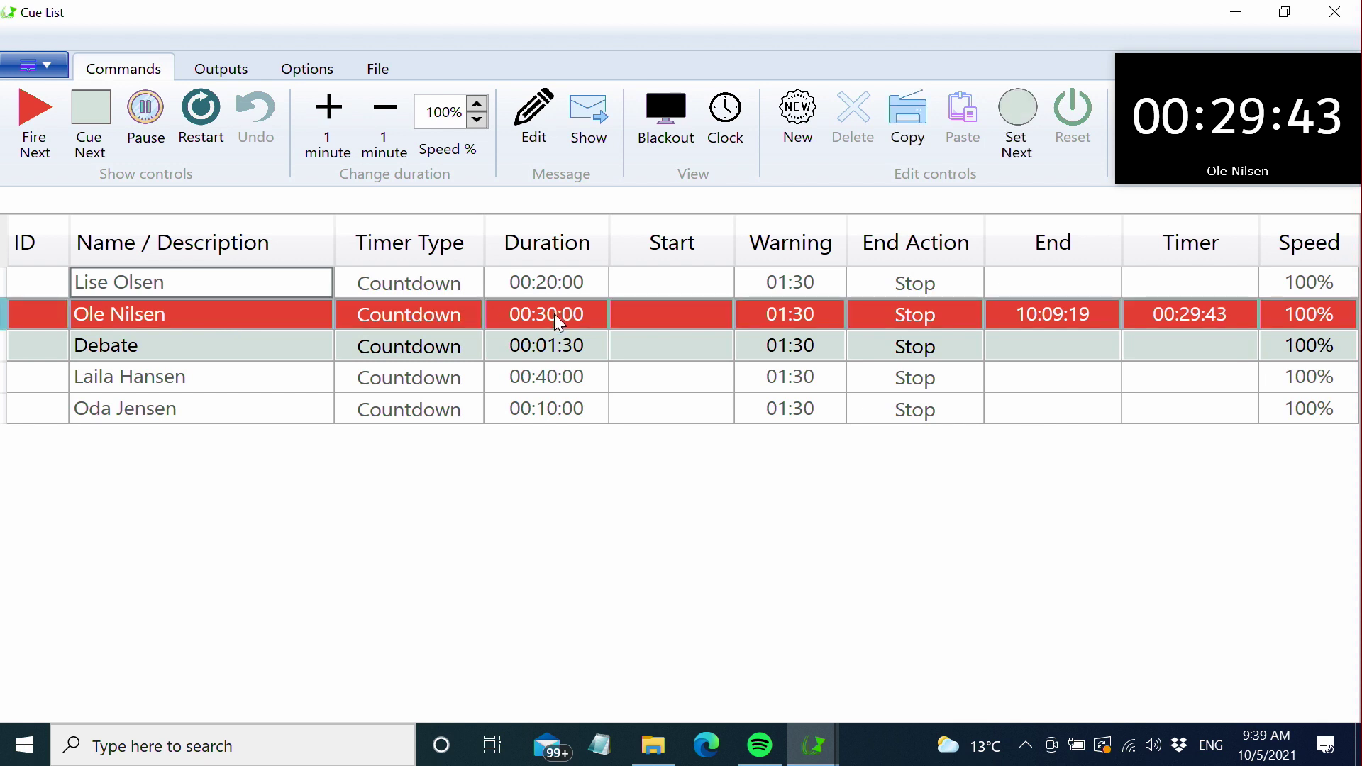
{"action": "left_click", "coordinate": [551, 313]}
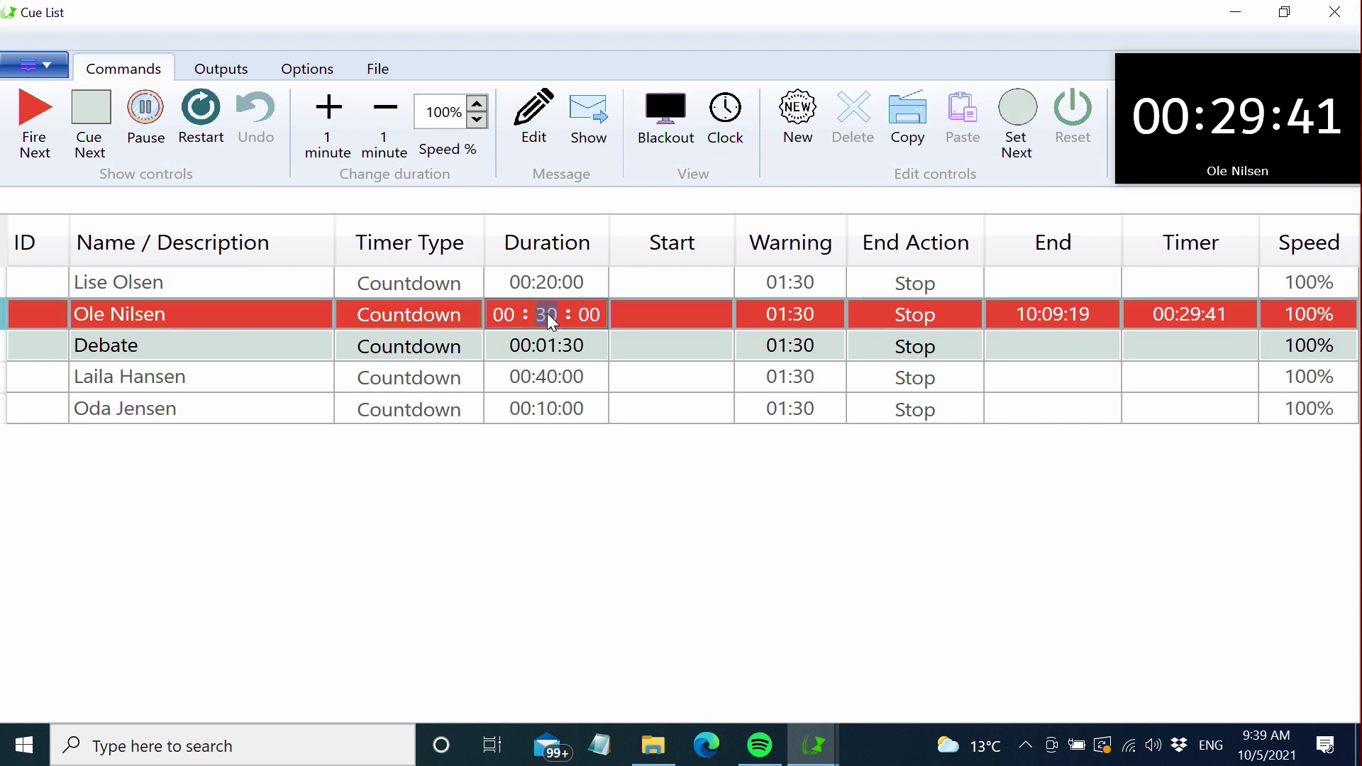
{"action": "key", "text": "Up"}
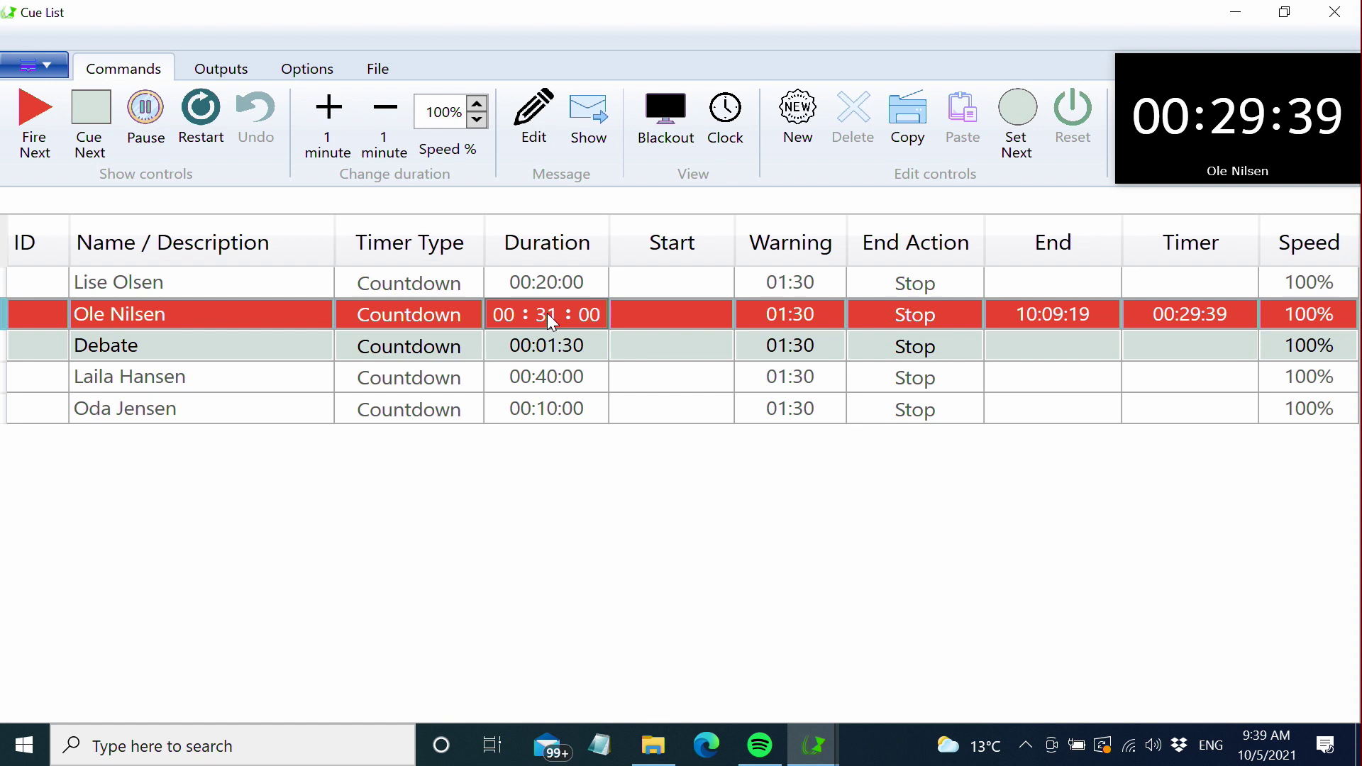
{"action": "key", "text": "Return"}
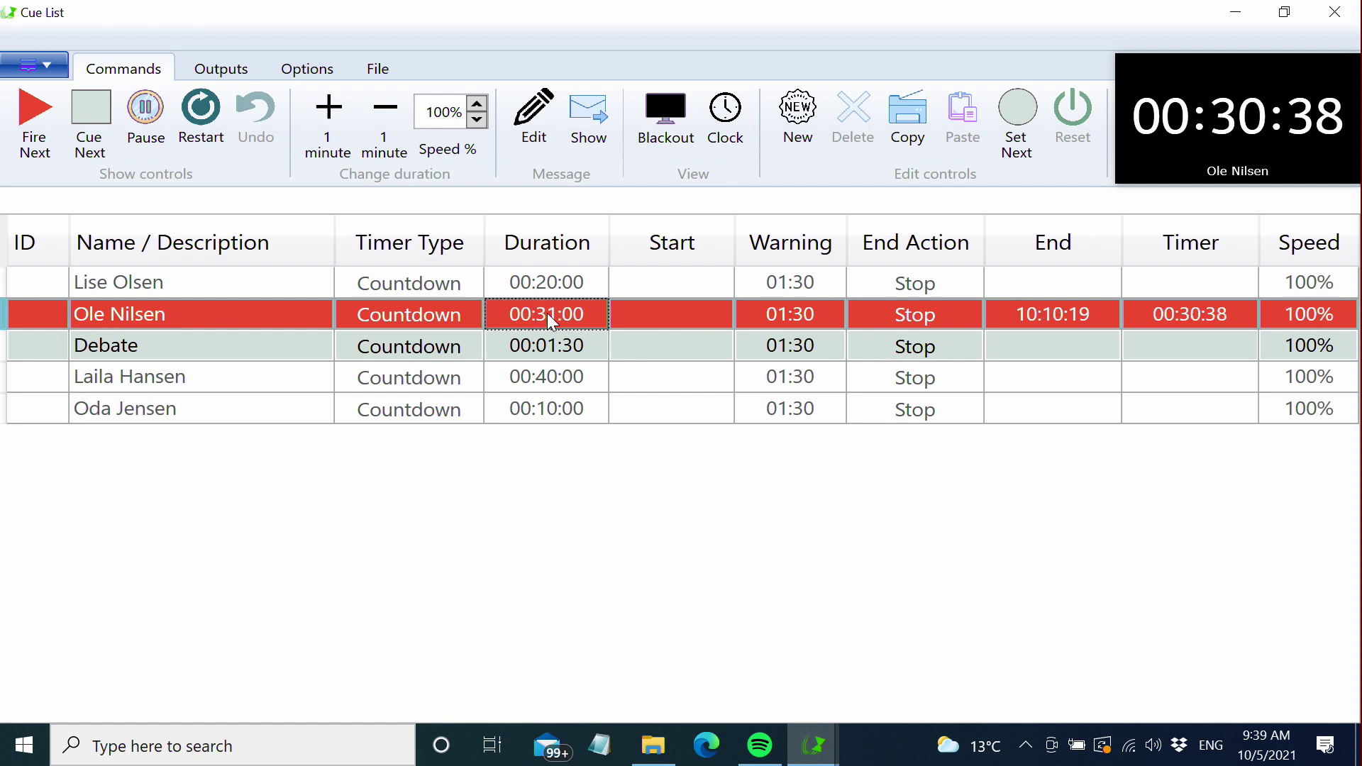
Set the running second cue's end time to 10:11:19.
{"action": "double_click", "coordinate": [1053, 315]}
{"action": "key", "text": "Up"}
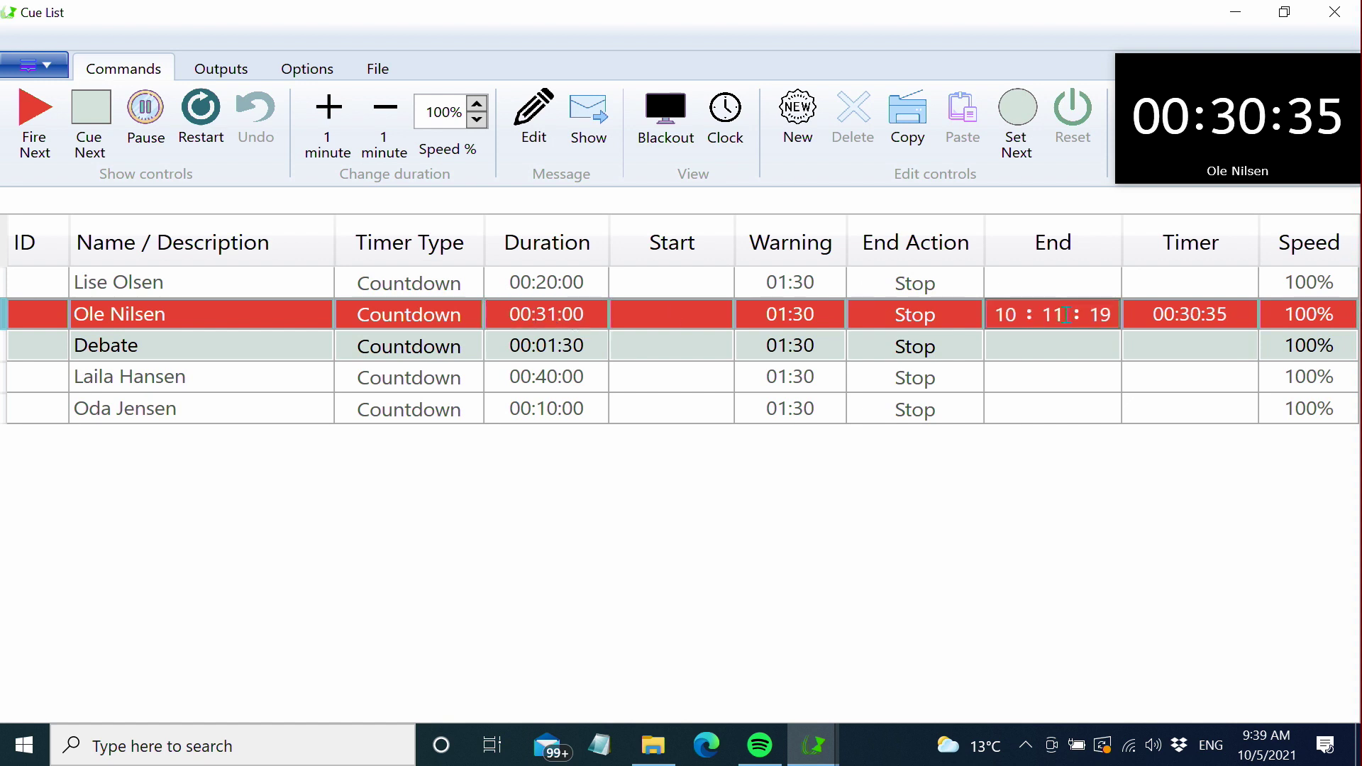
{"action": "key", "text": "Return"}
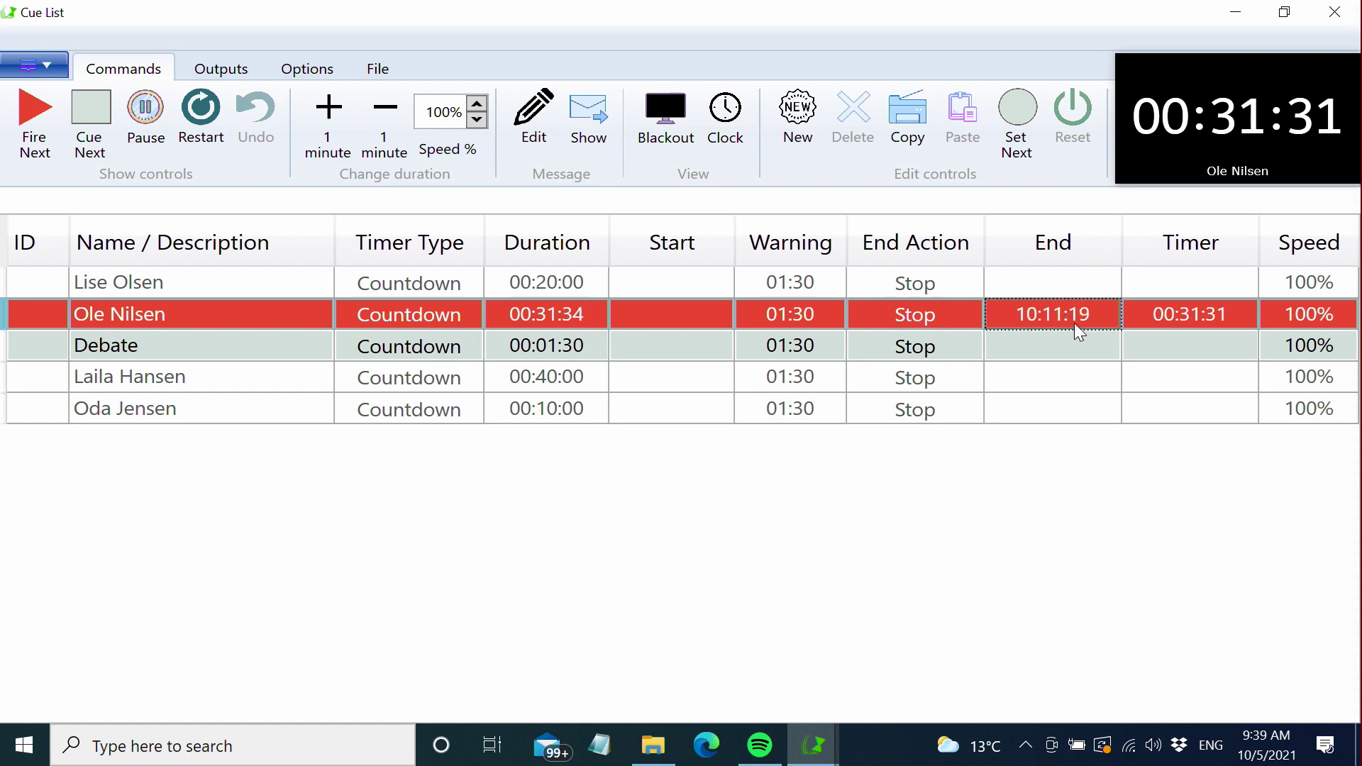
Set the running second cue's end time to 10:10:00 directly in the cue list.
{"action": "left_click", "coordinate": [1052, 315]}
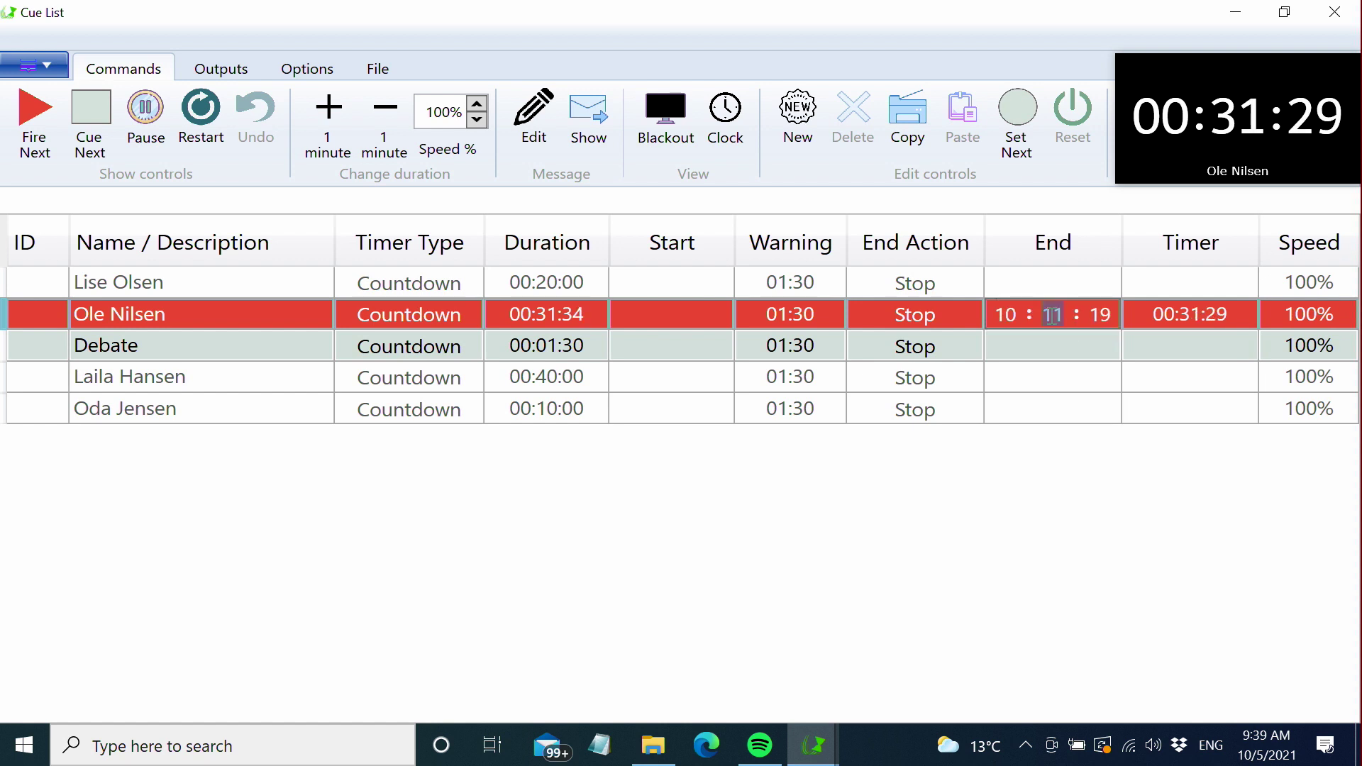
{"action": "type", "text": "10"}
{"action": "key", "text": "Right"}
{"action": "key", "text": "Down"}
{"action": "key", "text": "Down"}
{"action": "key", "text": "Down"}
{"action": "key", "text": "Down"}
{"action": "key", "text": "Down"}
{"action": "key", "text": "Down"}
{"action": "key", "text": "Down"}
{"action": "key", "text": "Down"}
{"action": "key", "text": "Down"}
{"action": "key", "text": "Down"}
{"action": "key", "text": "Down"}
{"action": "key", "text": "Down"}
{"action": "key", "text": "Down"}
{"action": "key", "text": "Down"}
{"action": "key", "text": "Down"}
{"action": "key", "text": "Down"}
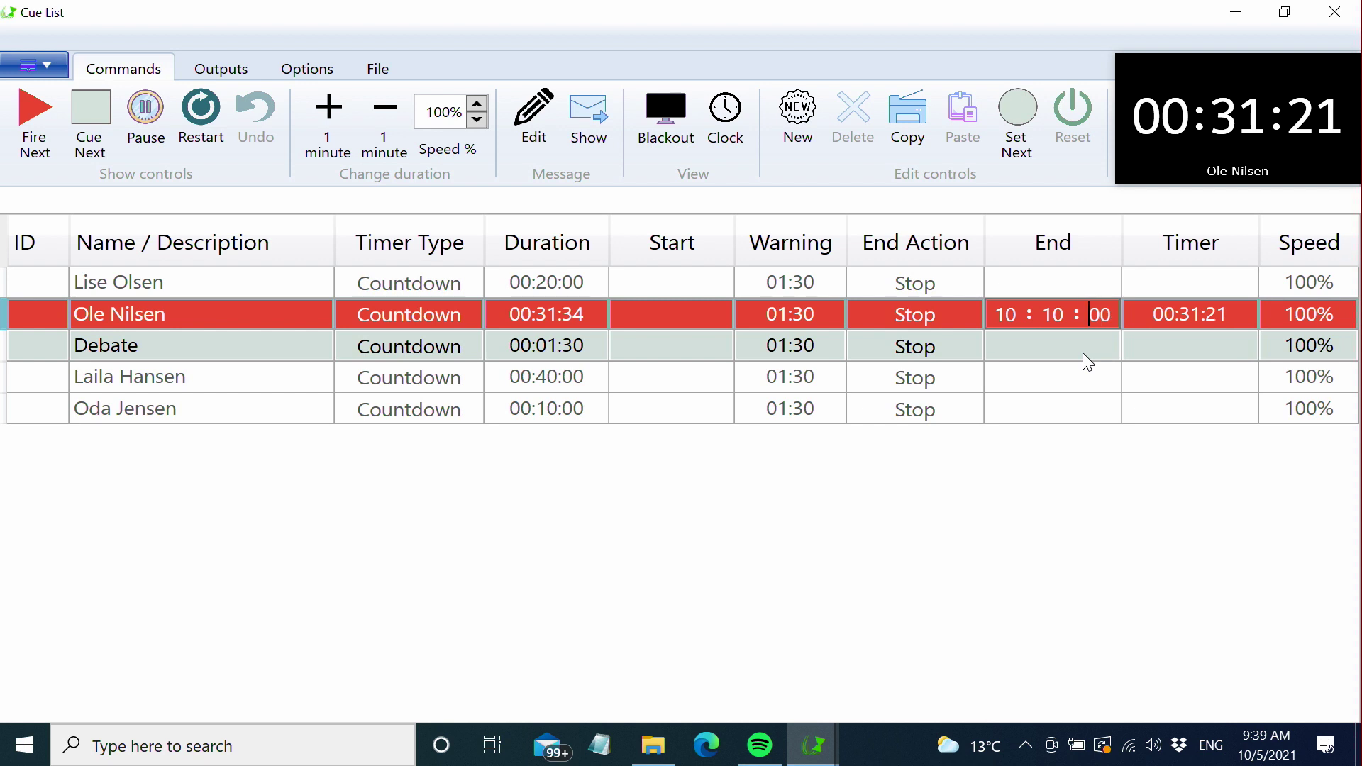
{"action": "key", "text": "Return"}
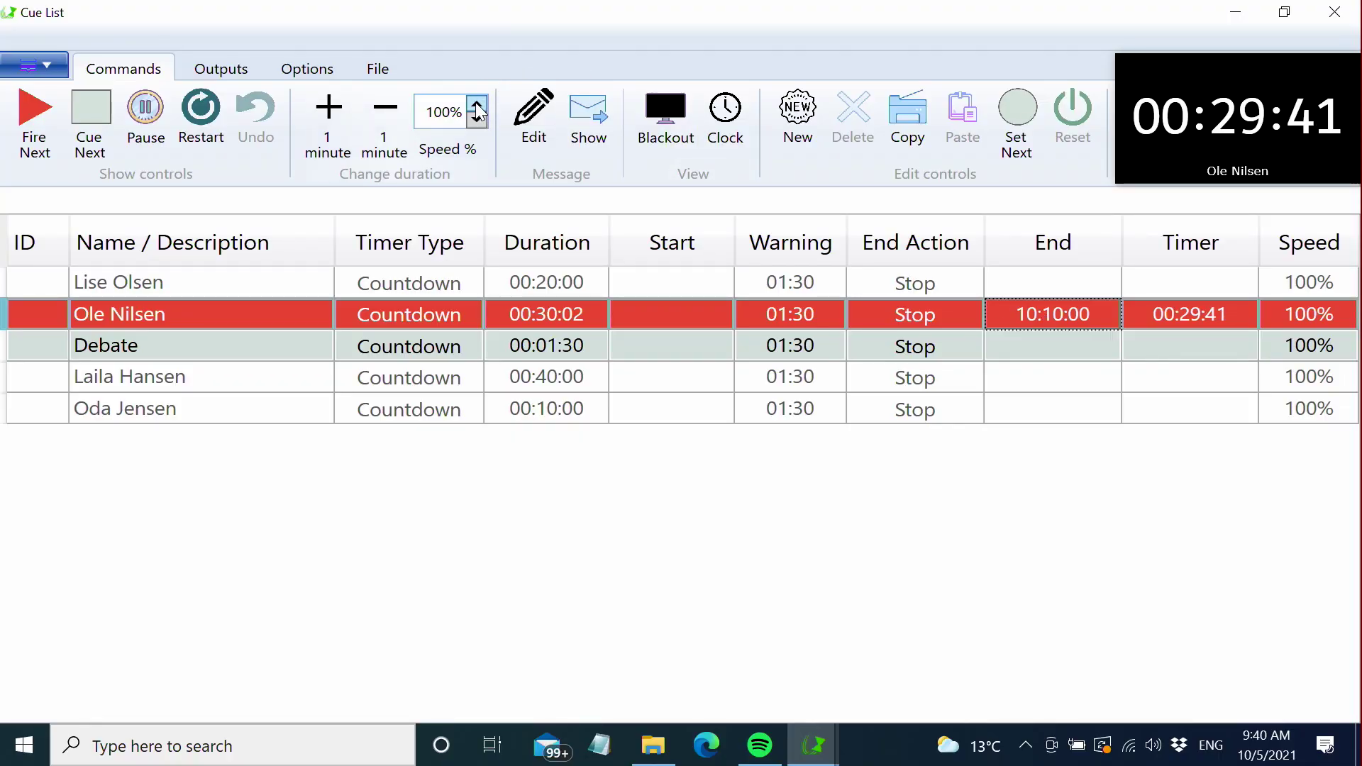
Raise the running second cue's speed to 119%, then lower it to 105%.
{"action": "left_click", "coordinate": [476, 103]}
{"action": "left_click", "coordinate": [475, 103]}
{"action": "left_click", "coordinate": [475, 102]}
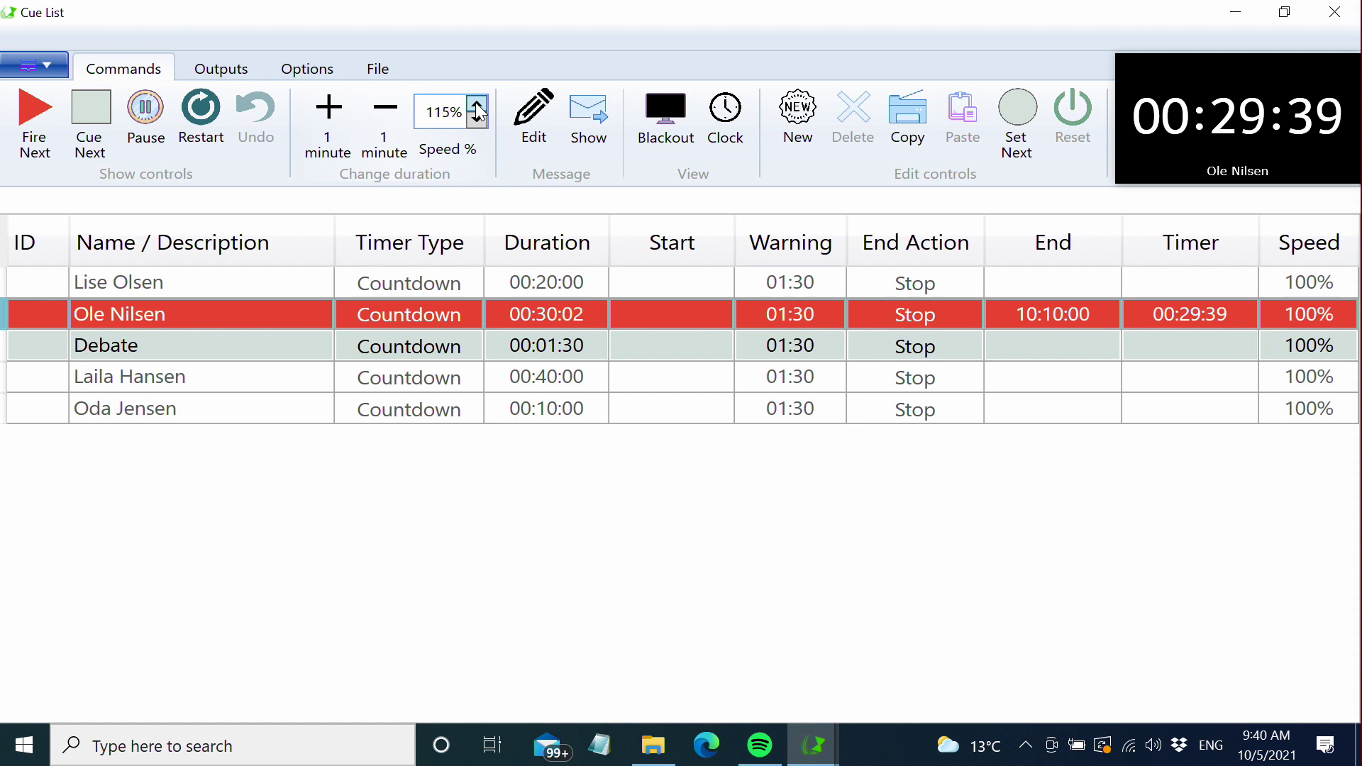
{"action": "left_click", "coordinate": [475, 102]}
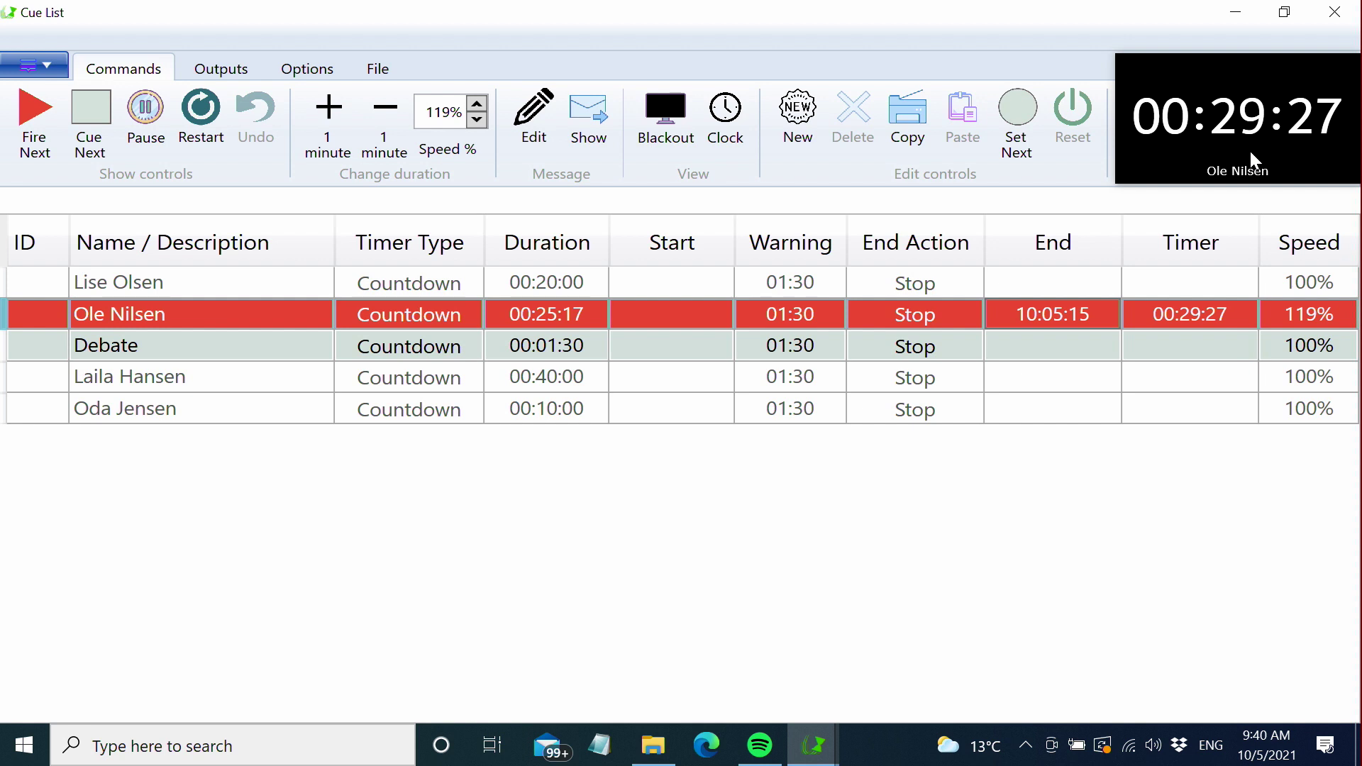
{"action": "left_click", "coordinate": [478, 121]}
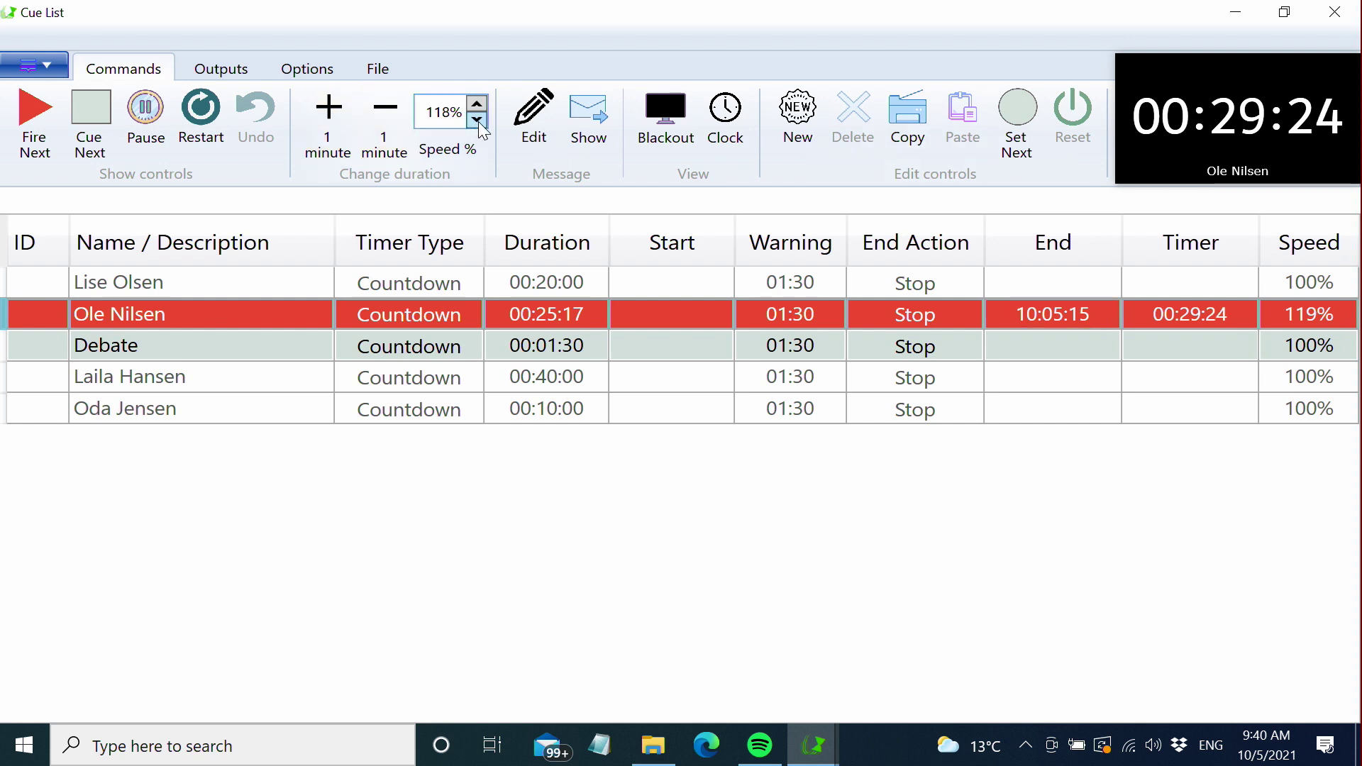
{"action": "left_click", "coordinate": [479, 122]}
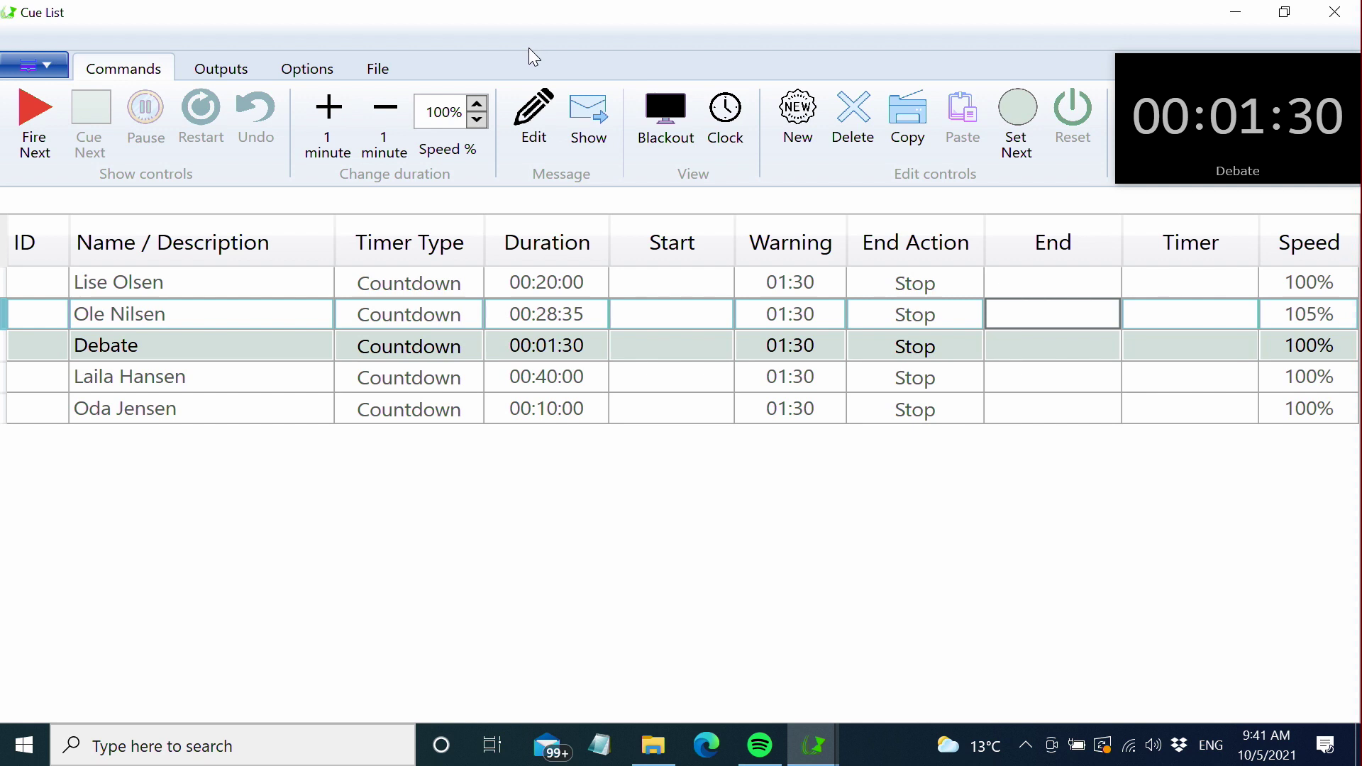
Write the message "Change slide!!", show it on the timer display and hide it again.
{"action": "left_click", "coordinate": [531, 112]}
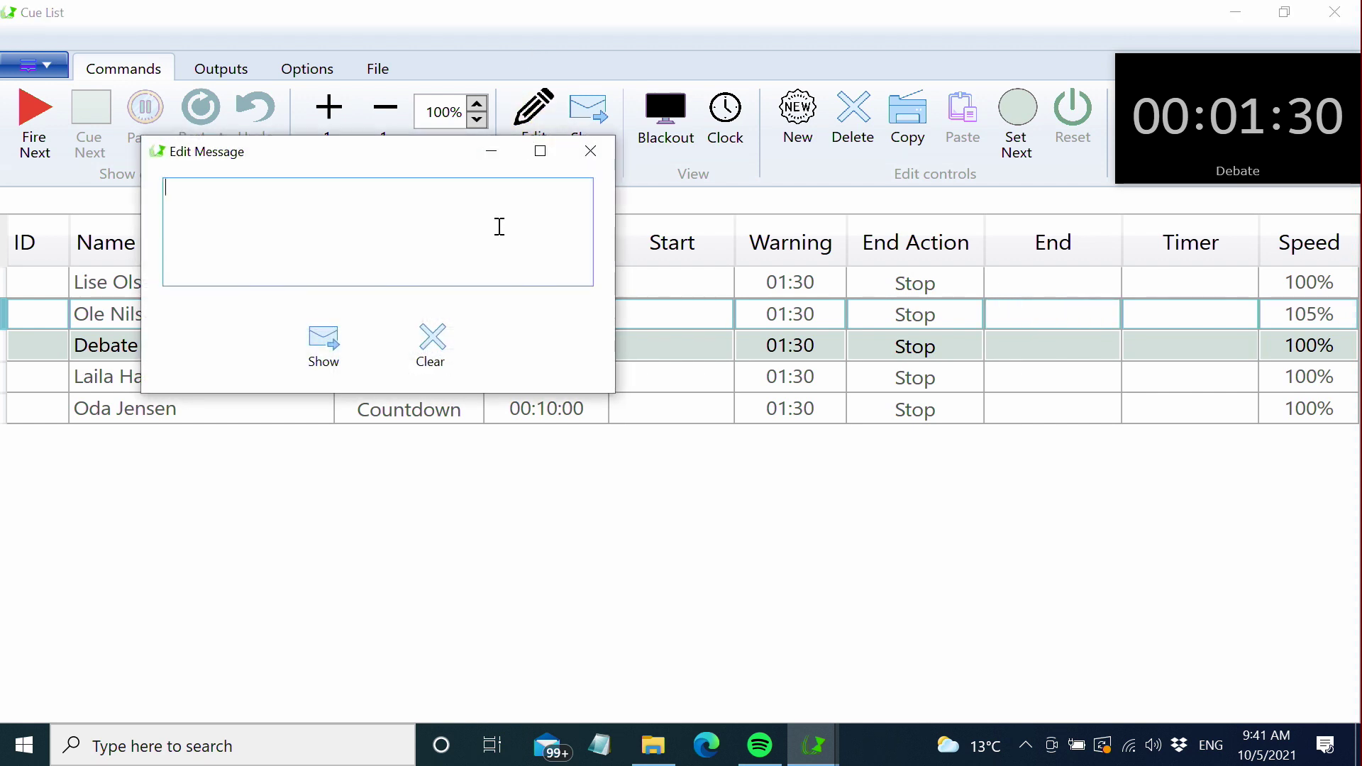
{"action": "type", "text": "Change slide!!"}
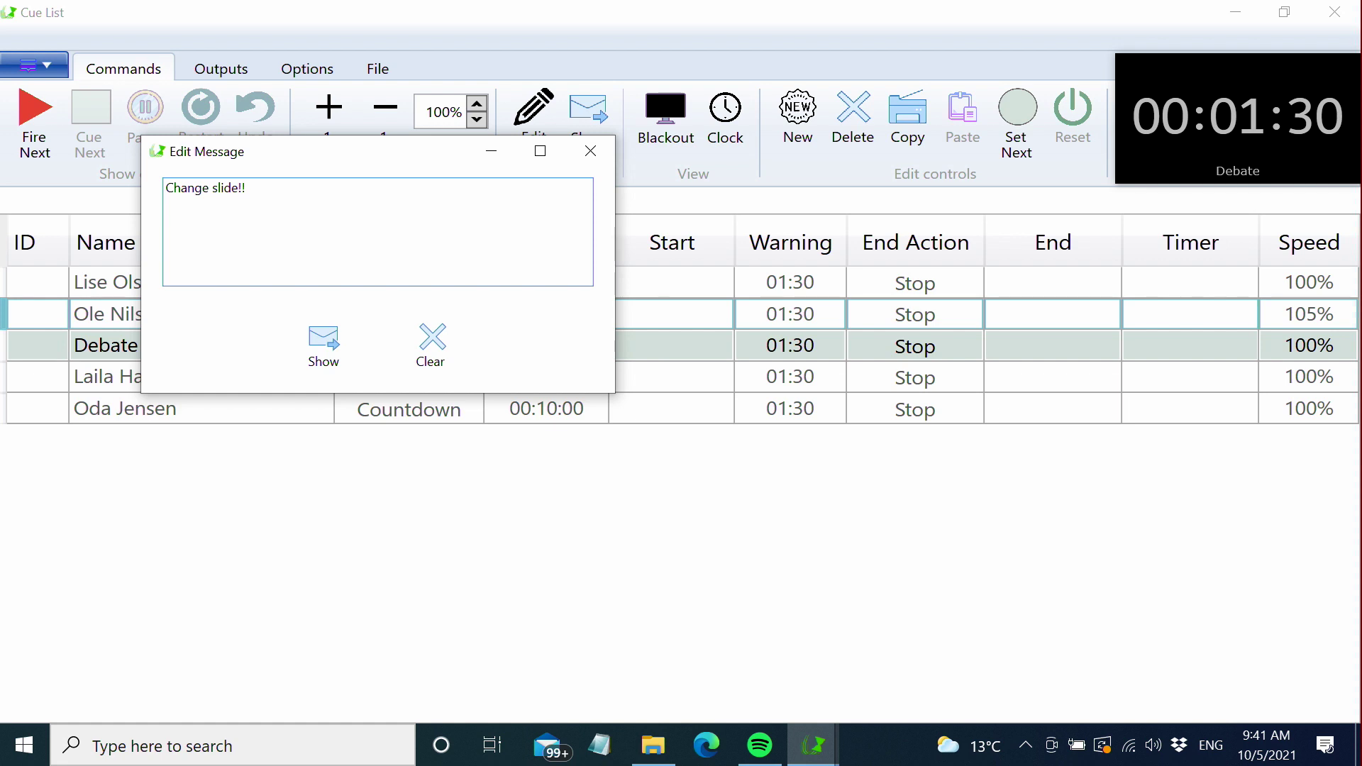
{"action": "left_click", "coordinate": [323, 343]}
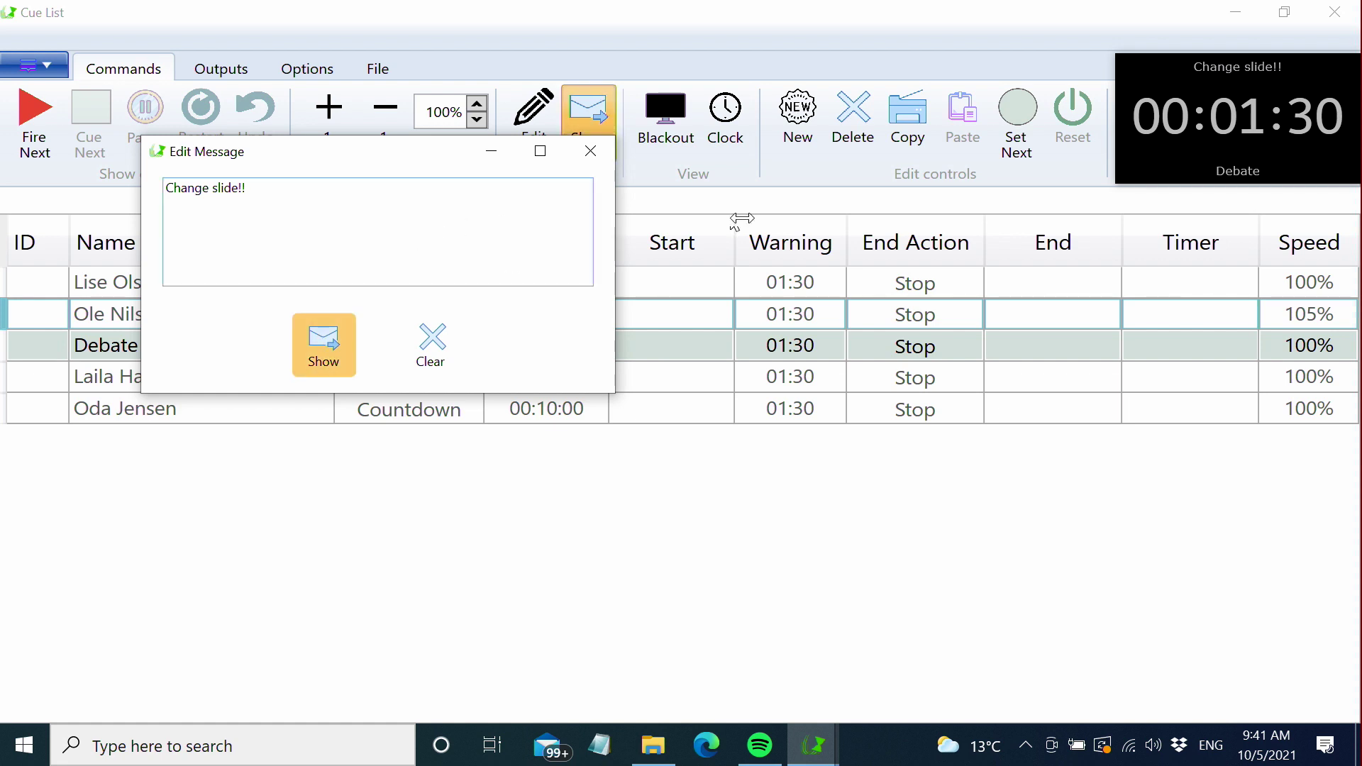
{"action": "left_click", "coordinate": [591, 150]}
{"action": "left_click", "coordinate": [589, 126]}
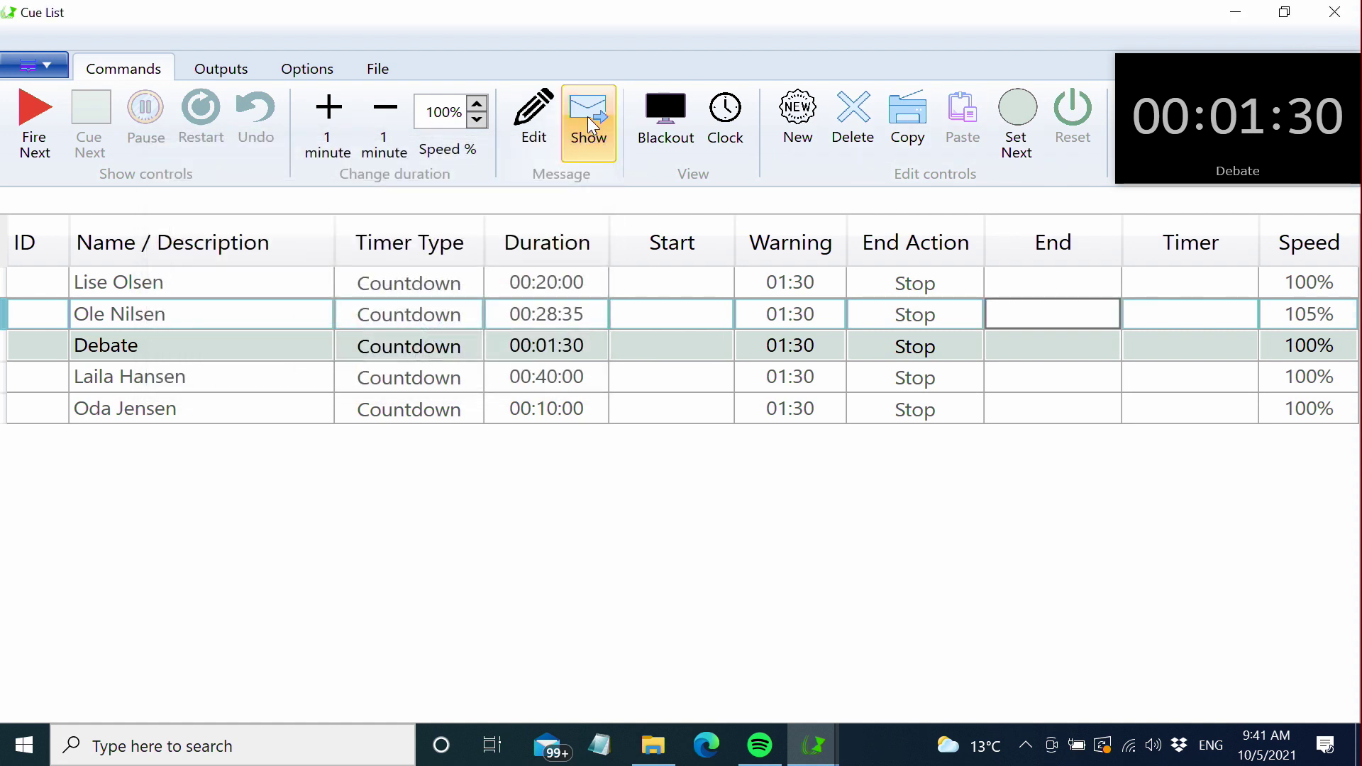
{"action": "left_click", "coordinate": [589, 126]}
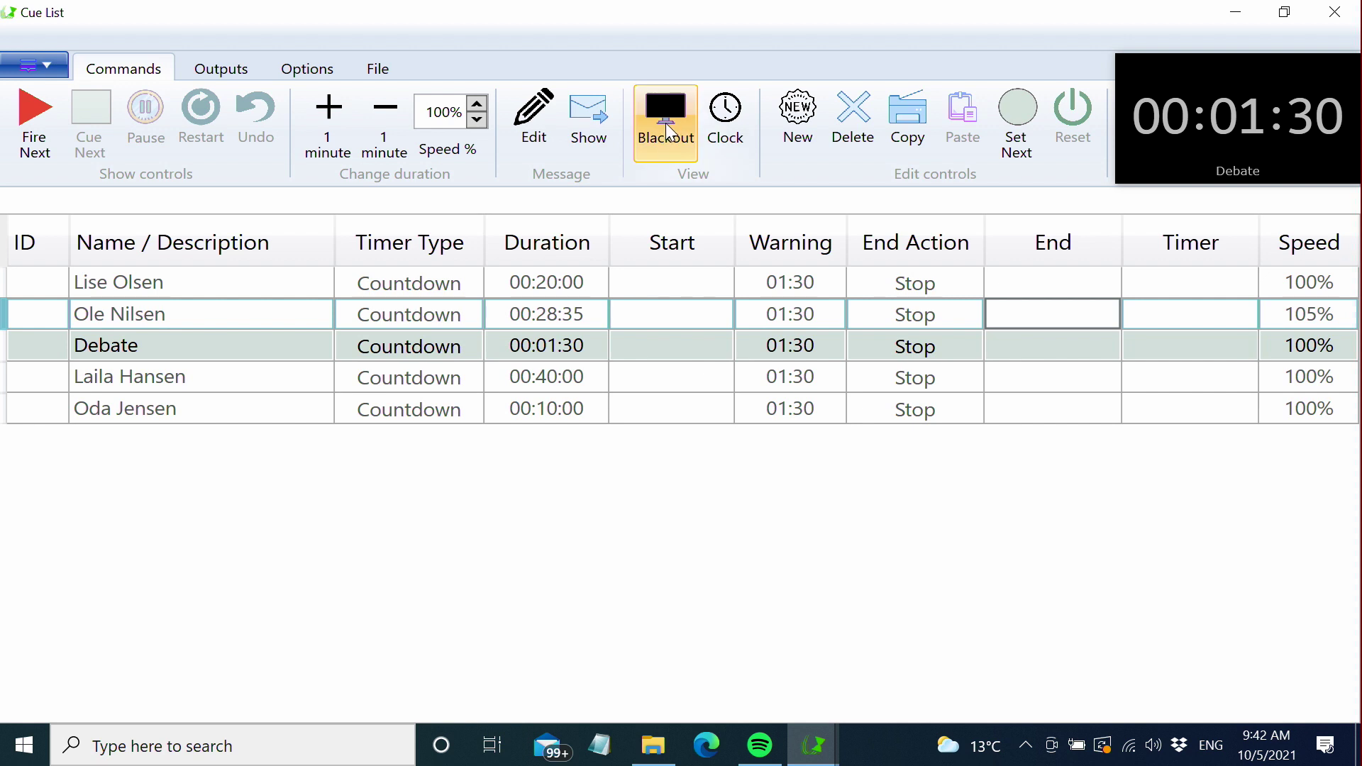
Black out the timer display and restore it, then switch it to the current clock time.
{"action": "left_click", "coordinate": [664, 142]}
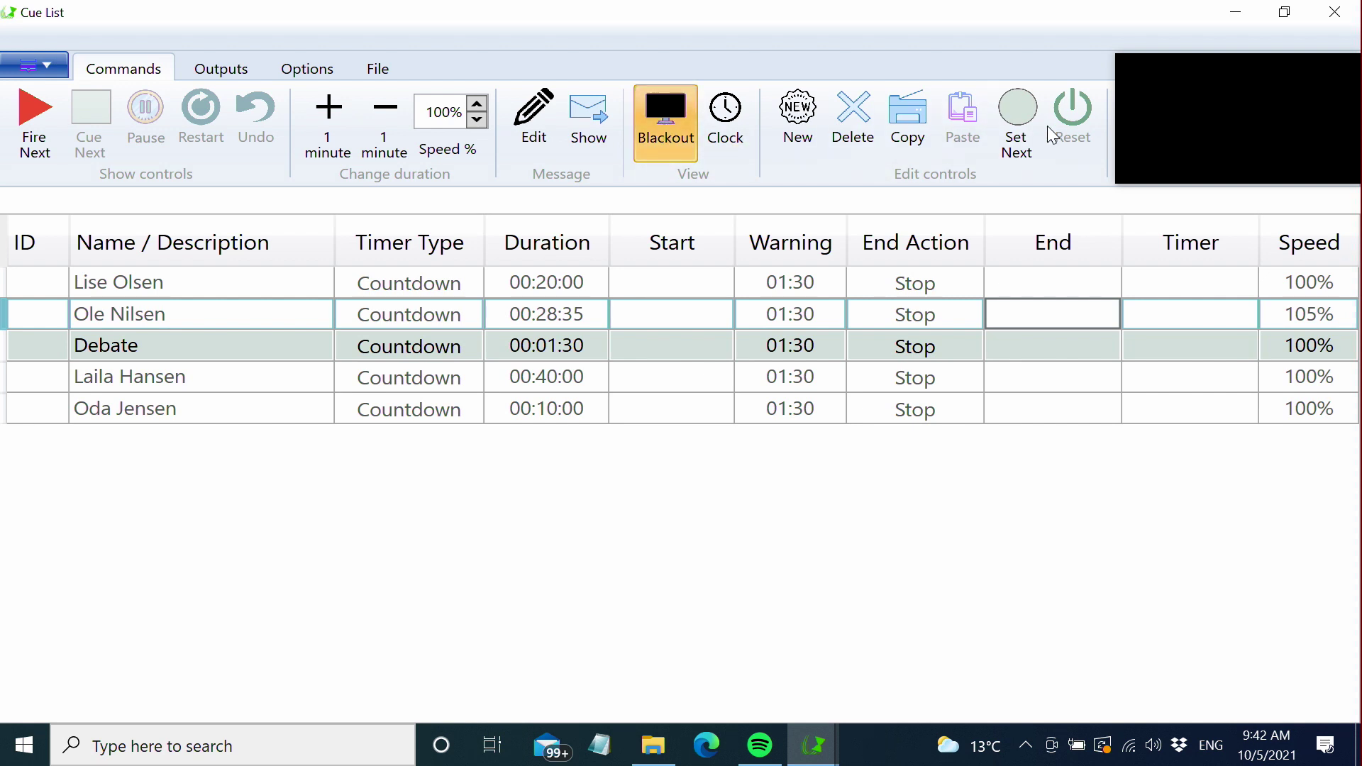
{"action": "left_click", "coordinate": [674, 129]}
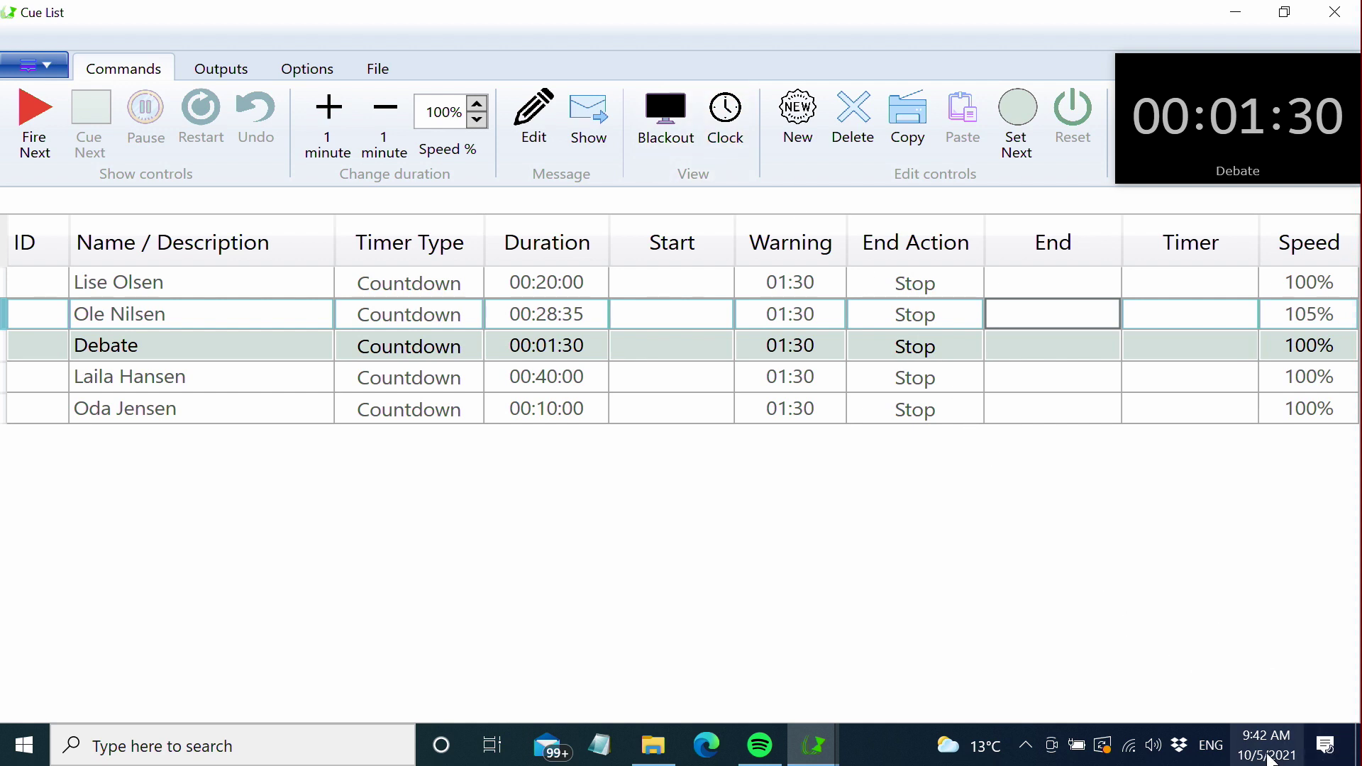
{"action": "mouse_move", "coordinate": [1269, 760]}
{"action": "left_click", "coordinate": [727, 125]}
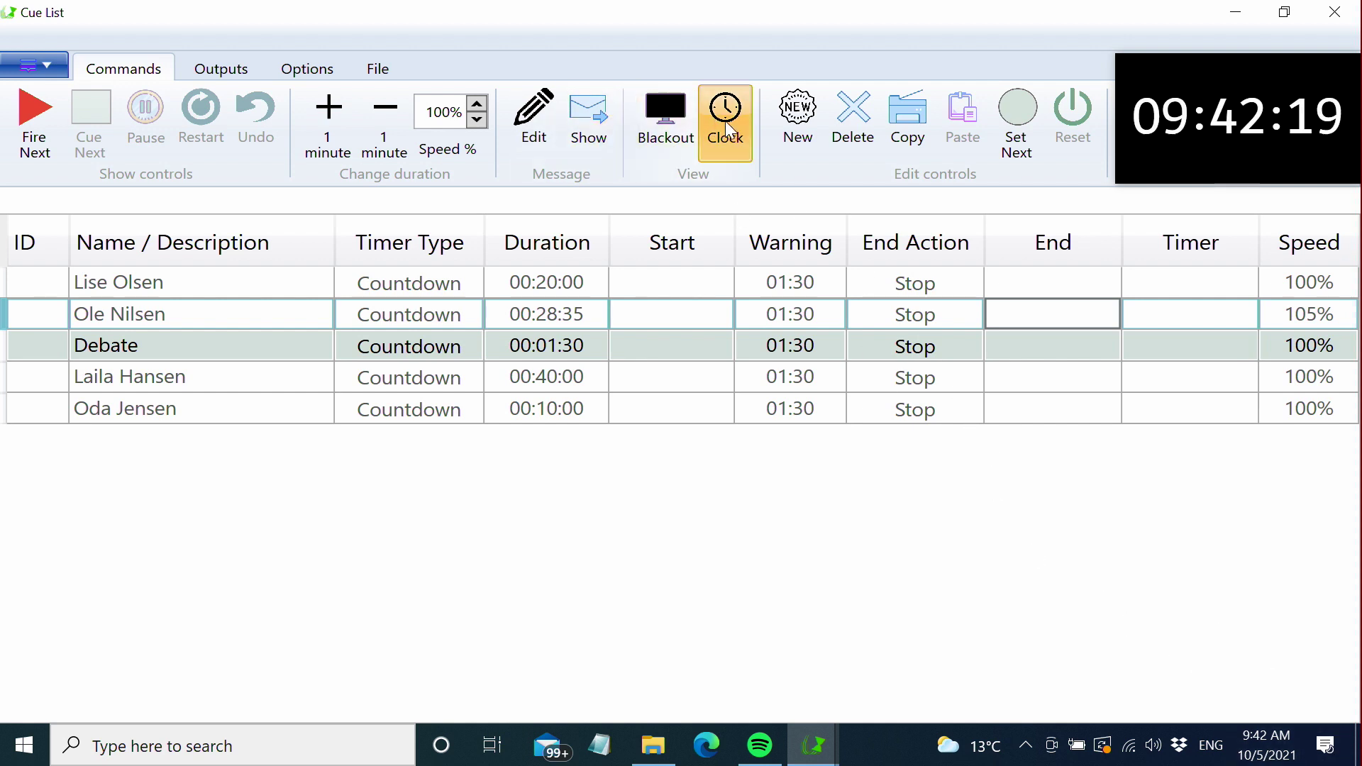